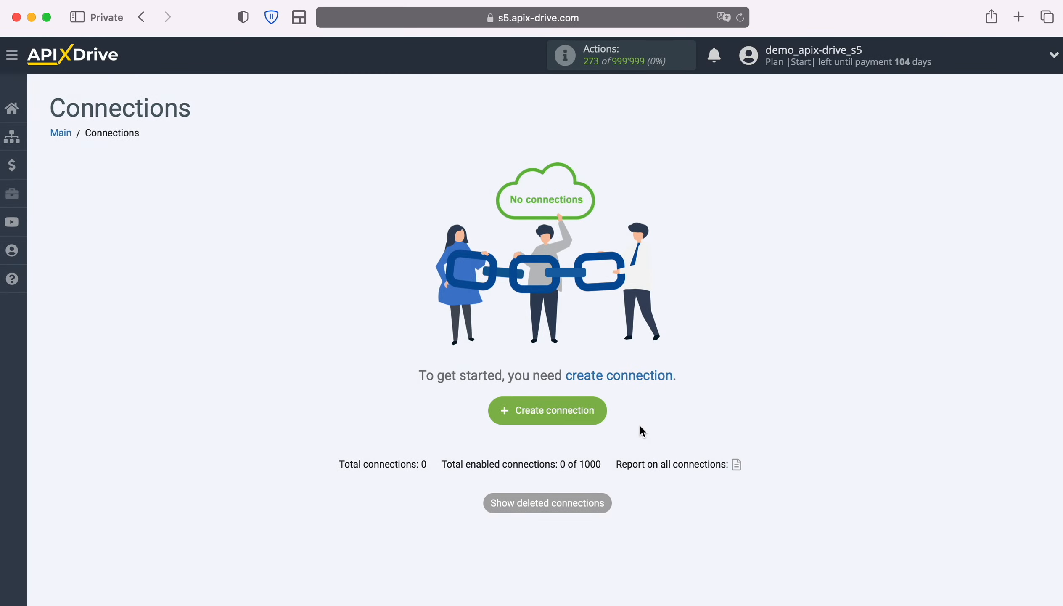
Create a new connection and choose Google Lead Form as its data source system
left_click(602, 408)
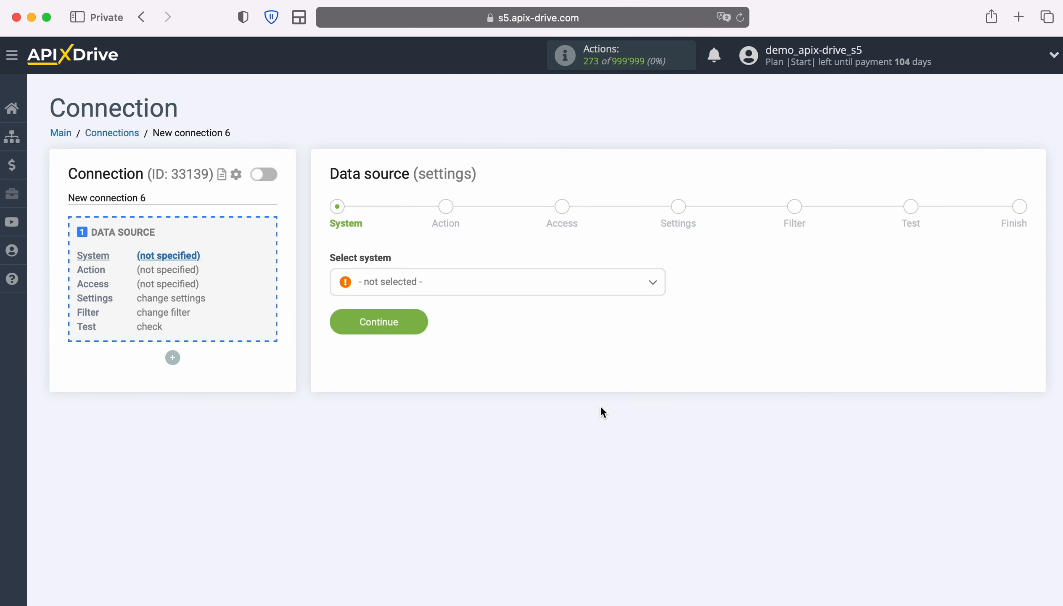
left_click(484, 290)
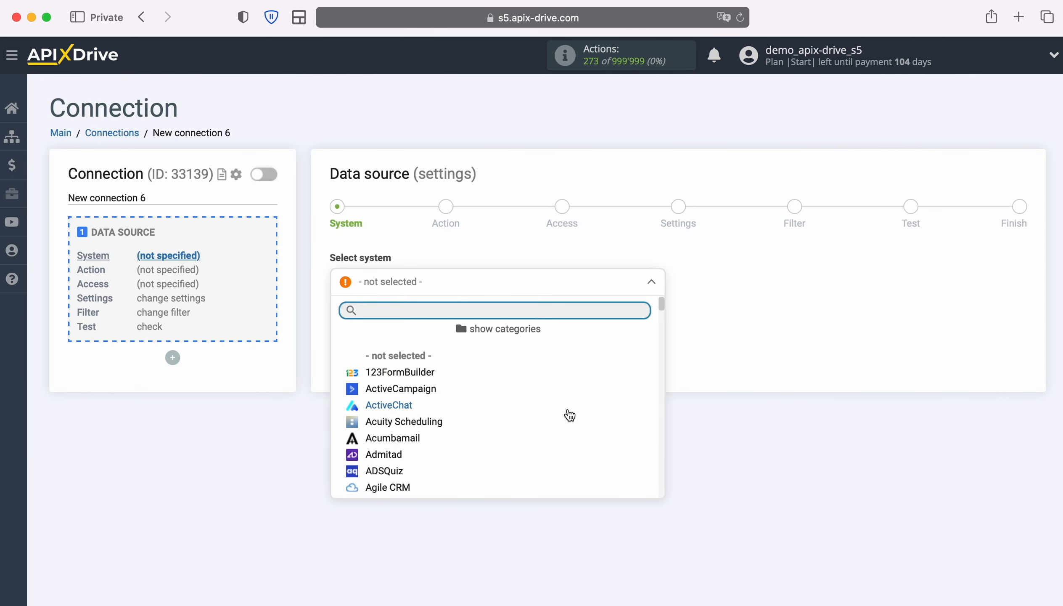
scroll(570, 416, "down", 20)
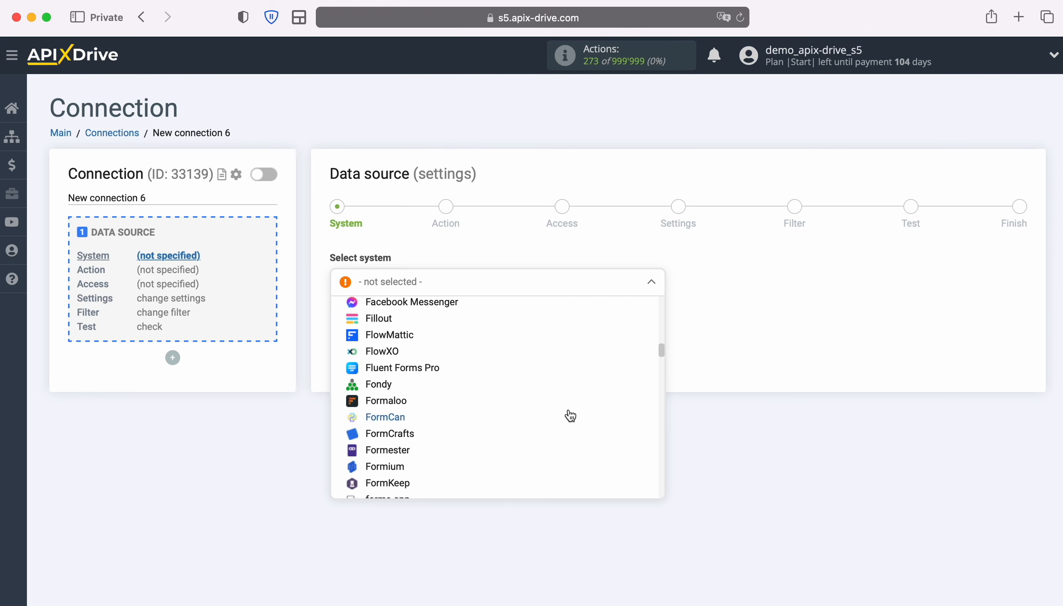
scroll(567, 415, "down", 10)
left_click(411, 422)
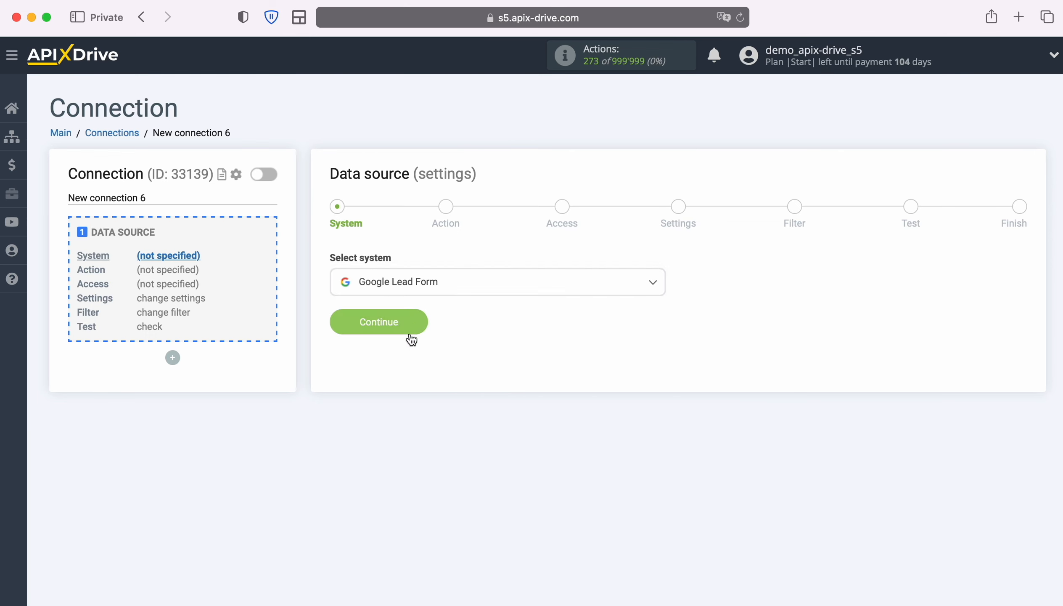
left_click(412, 325)
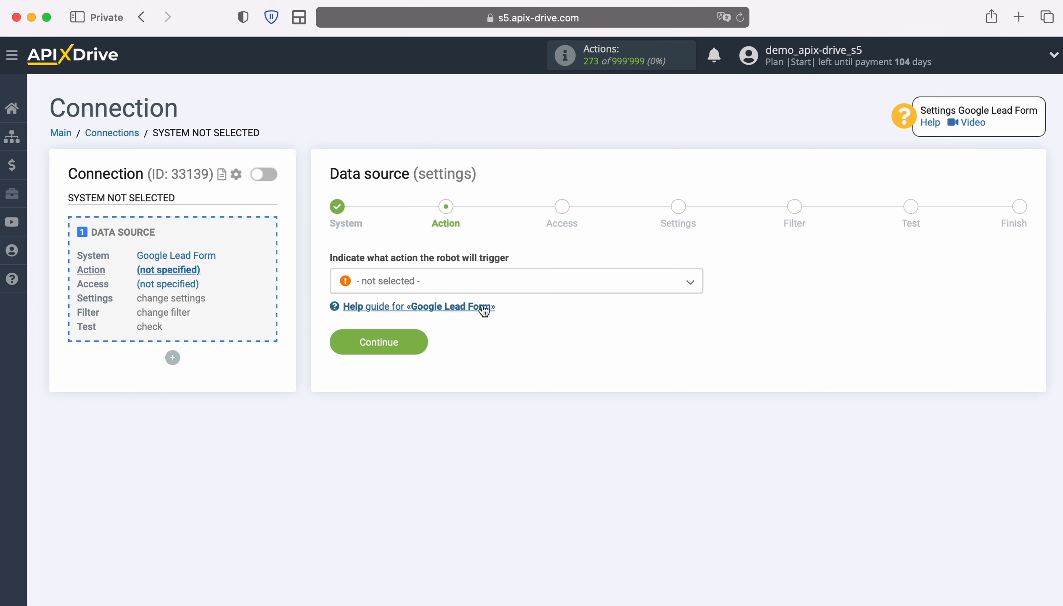
Set the data source action to Get LEADS (new) and proceed to the access stage
left_click(531, 283)
left_click(431, 354)
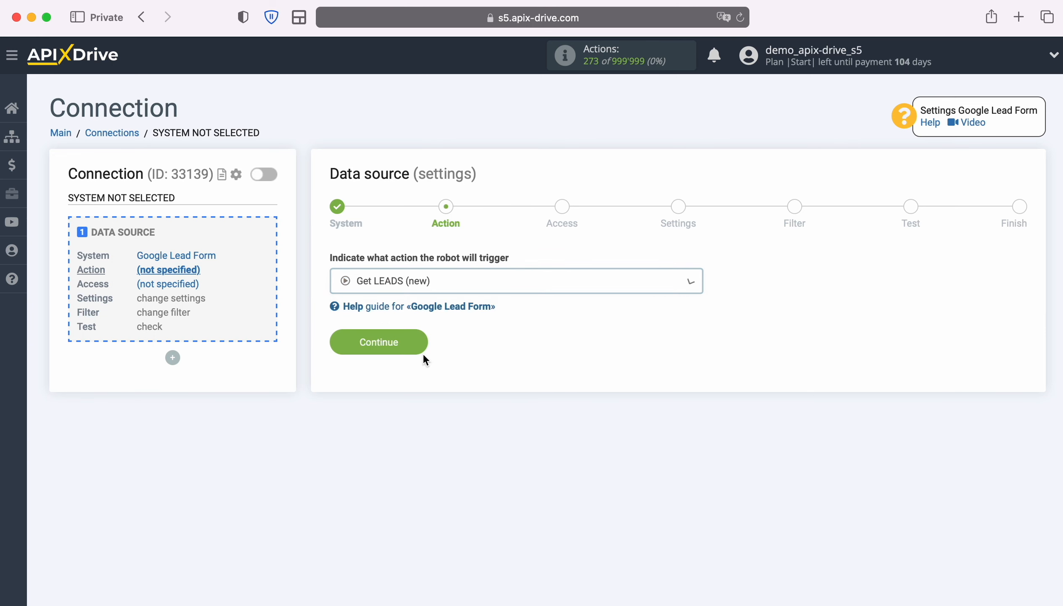
left_click(422, 340)
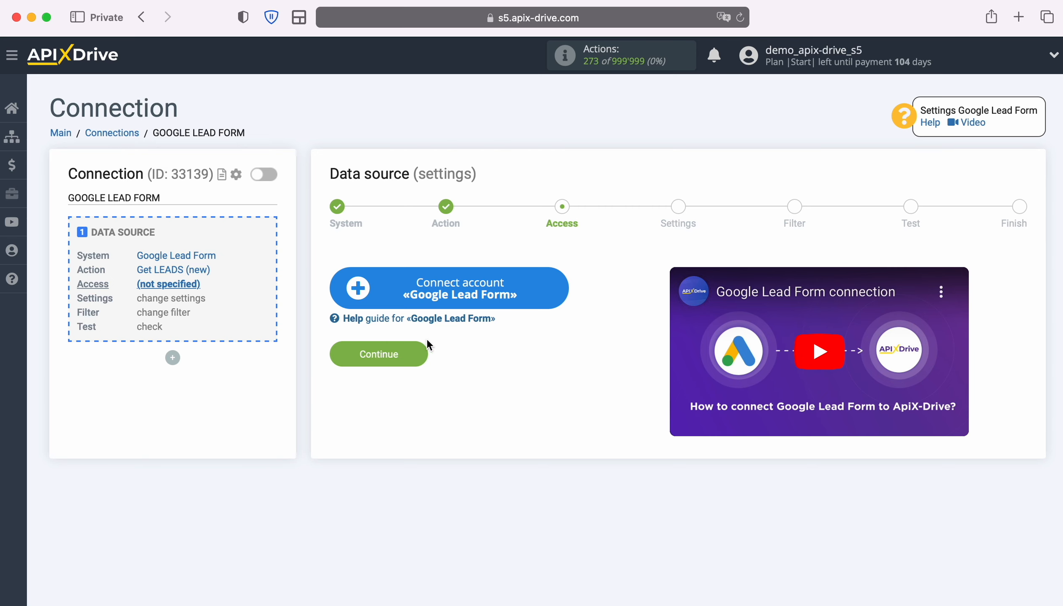
Connect a Google Lead Form account under its suggested name and select it as the data source login
left_click(564, 287)
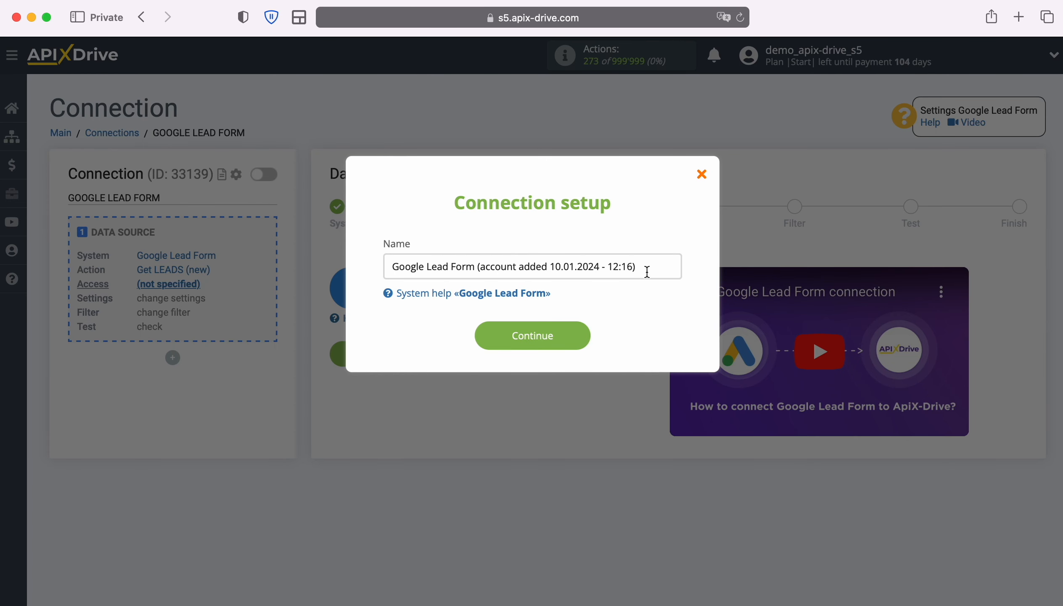
left_click_drag(646, 266, 370, 266)
left_click(372, 266)
left_click(588, 338)
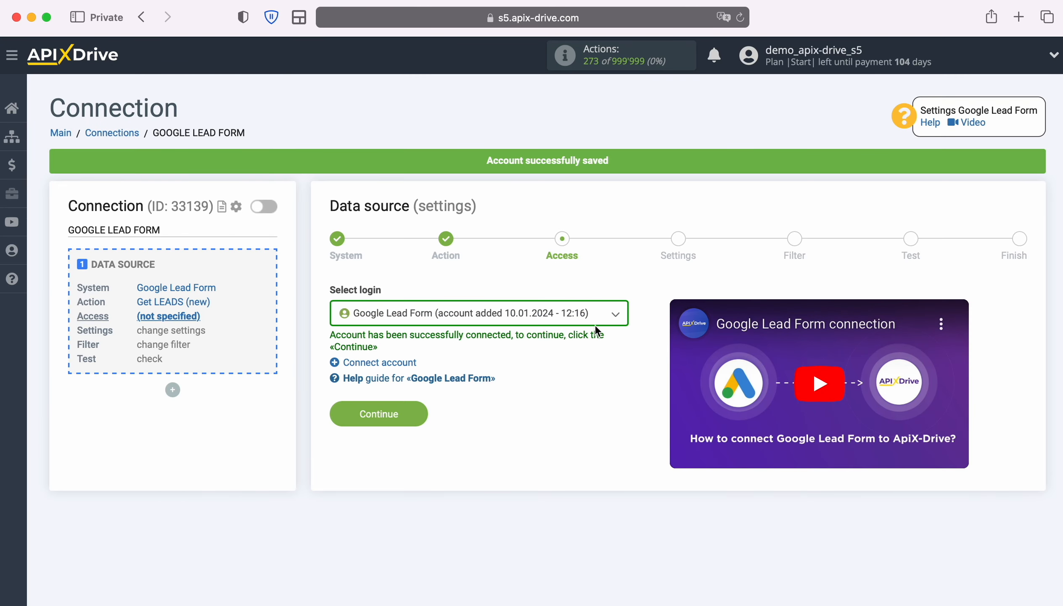
left_click(612, 317)
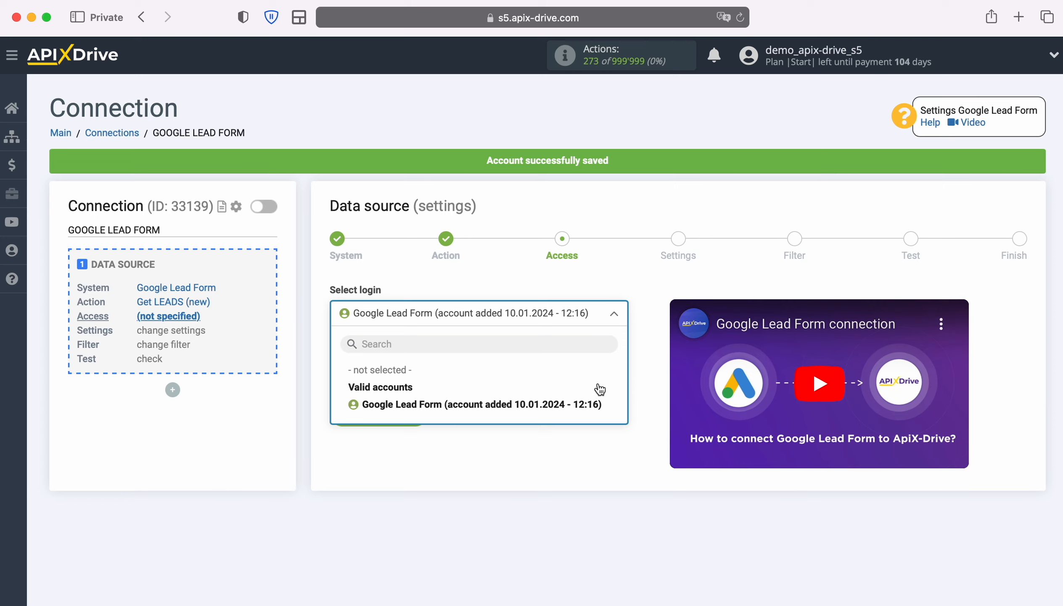
left_click(597, 405)
left_click(419, 411)
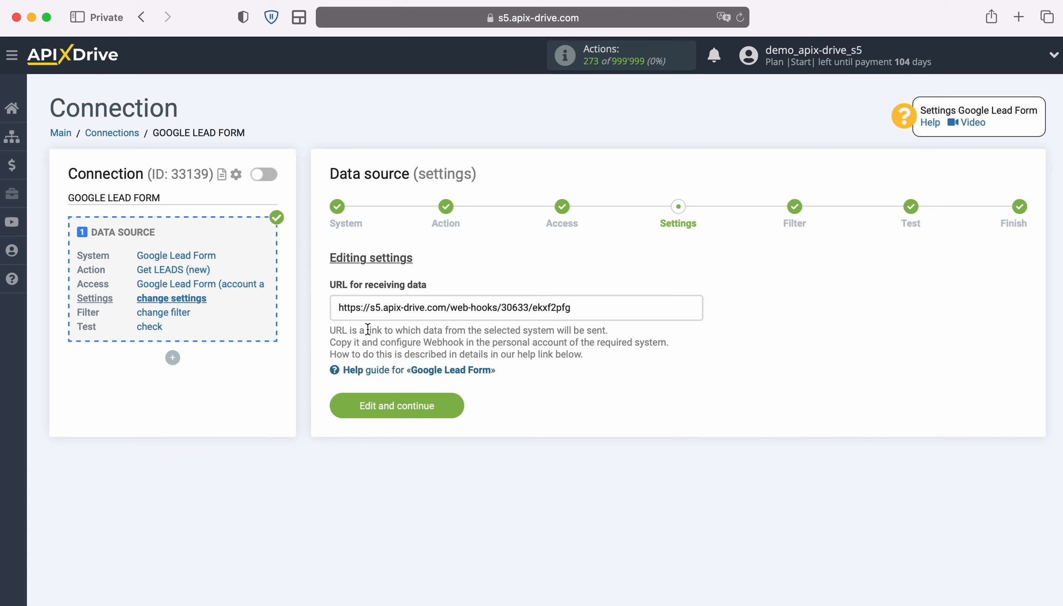
Copy the URL for receiving data from the data source settings
left_click_drag(339, 308, 569, 308)
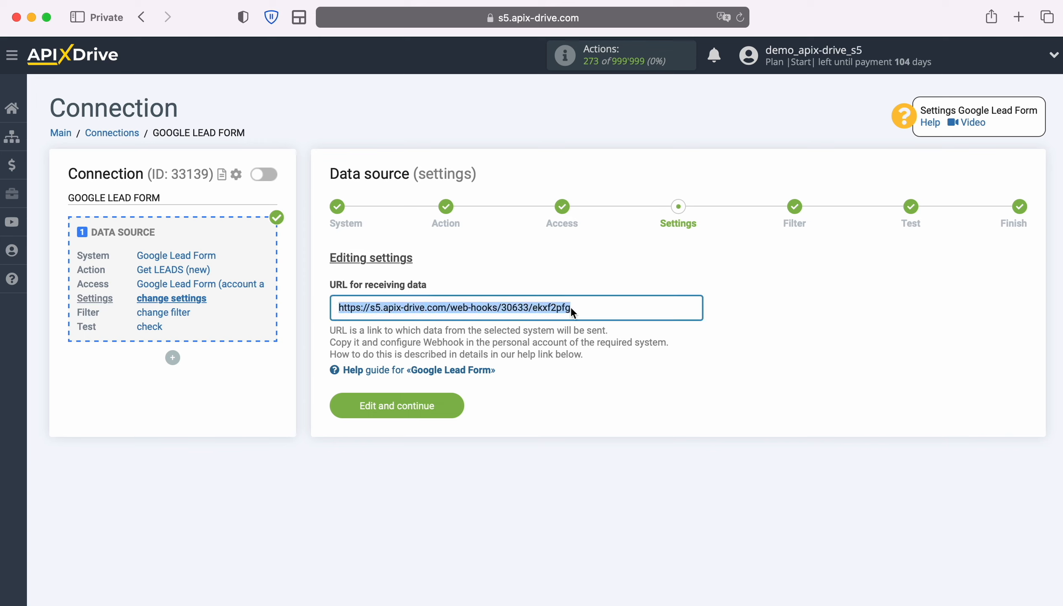
right_click(569, 308)
left_click(605, 391)
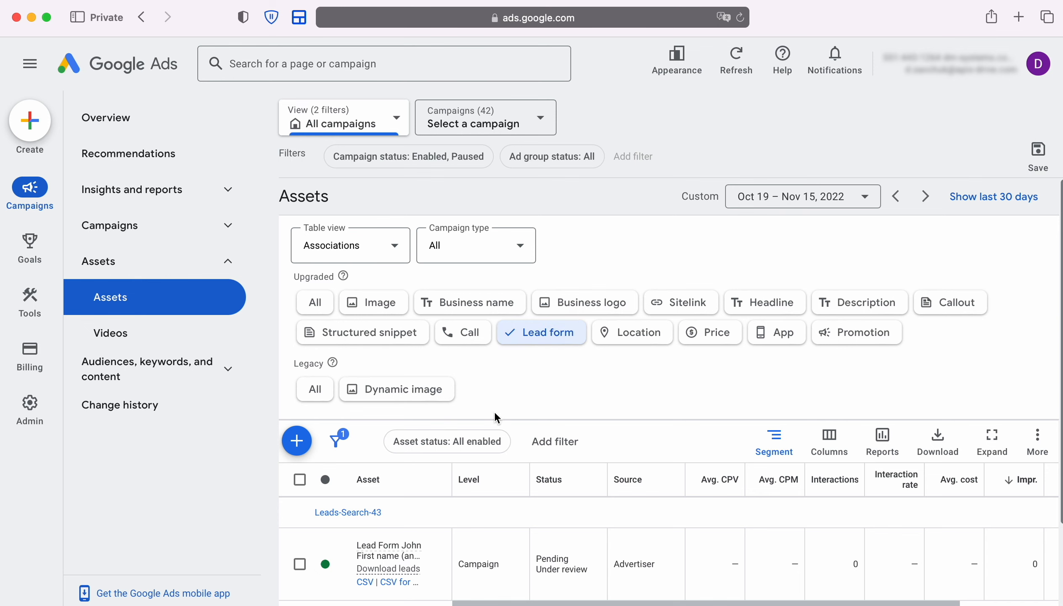
In Google Ads, open the Leads-Search-43 lead form for editing and paste the copied URL as its webhook URL
left_click(437, 567)
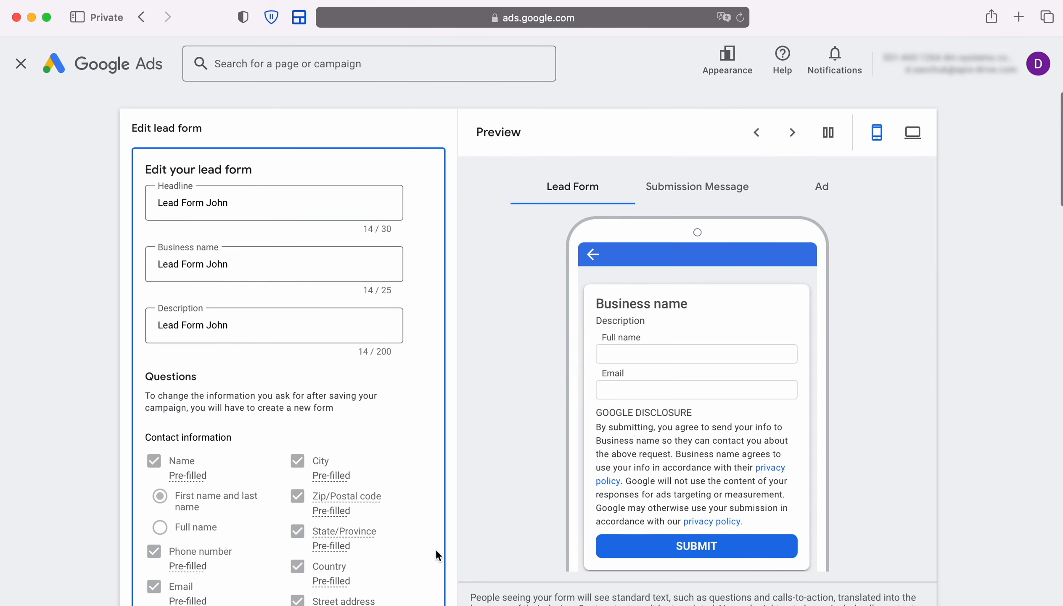
scroll(410, 434, "down", 5)
scroll(410, 435, "down", 15)
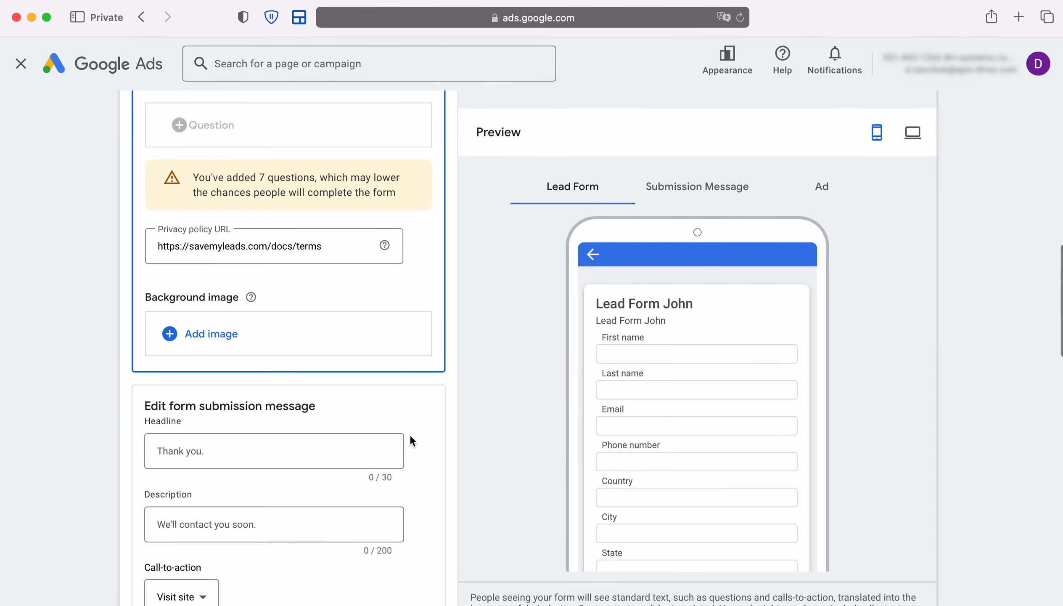
scroll(412, 438, "down", 10)
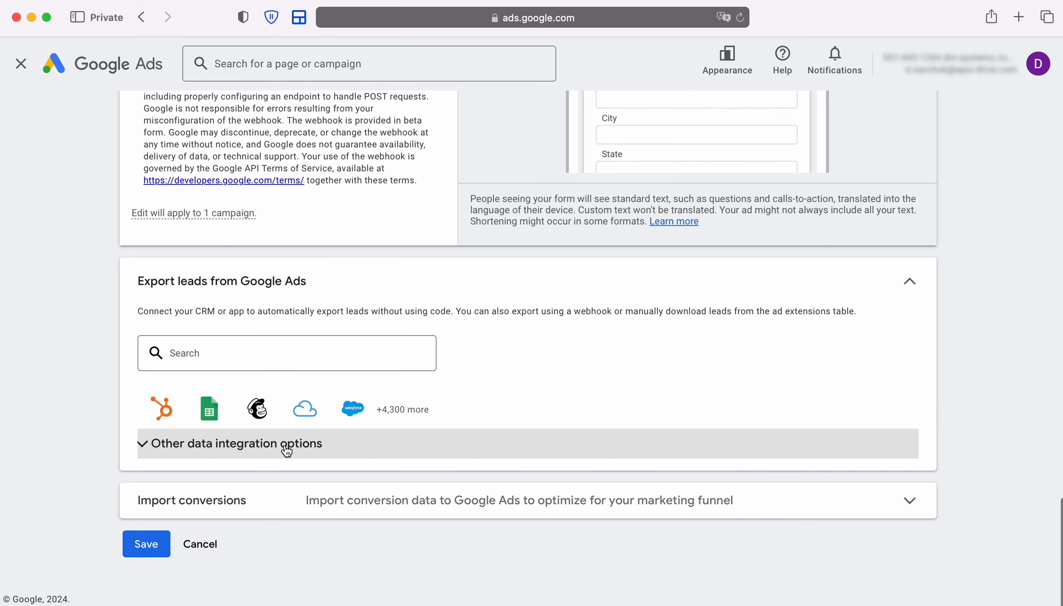
left_click(316, 454)
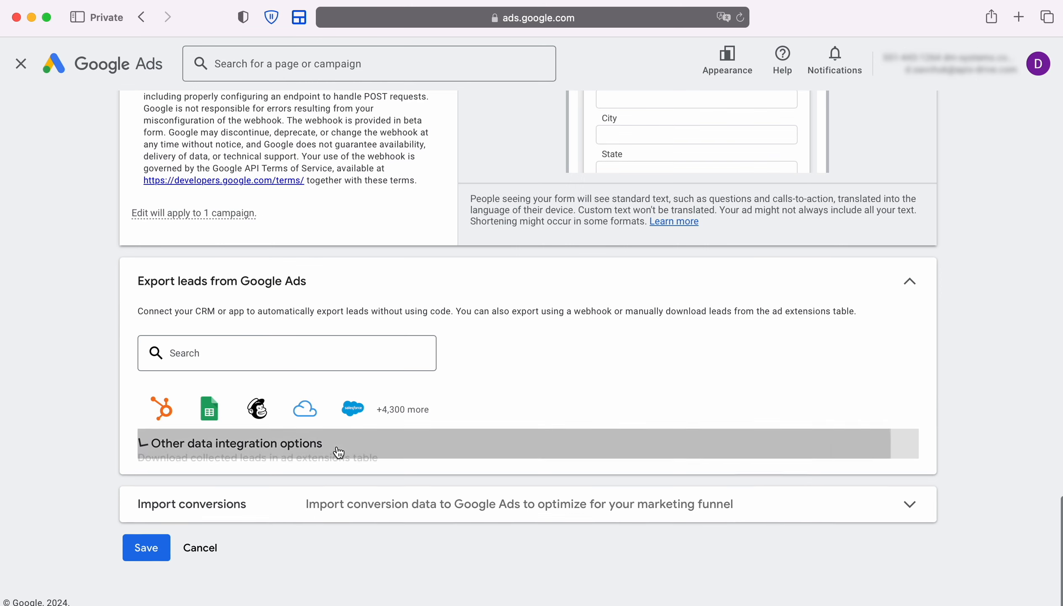
scroll(316, 453, "down", 5)
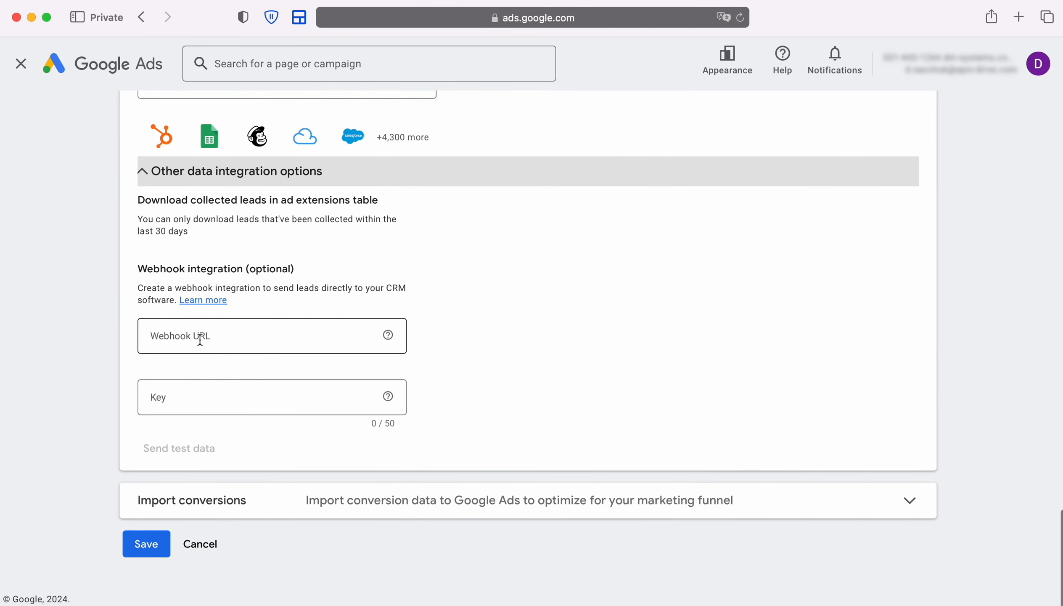
right_click(200, 340)
left_click(226, 377)
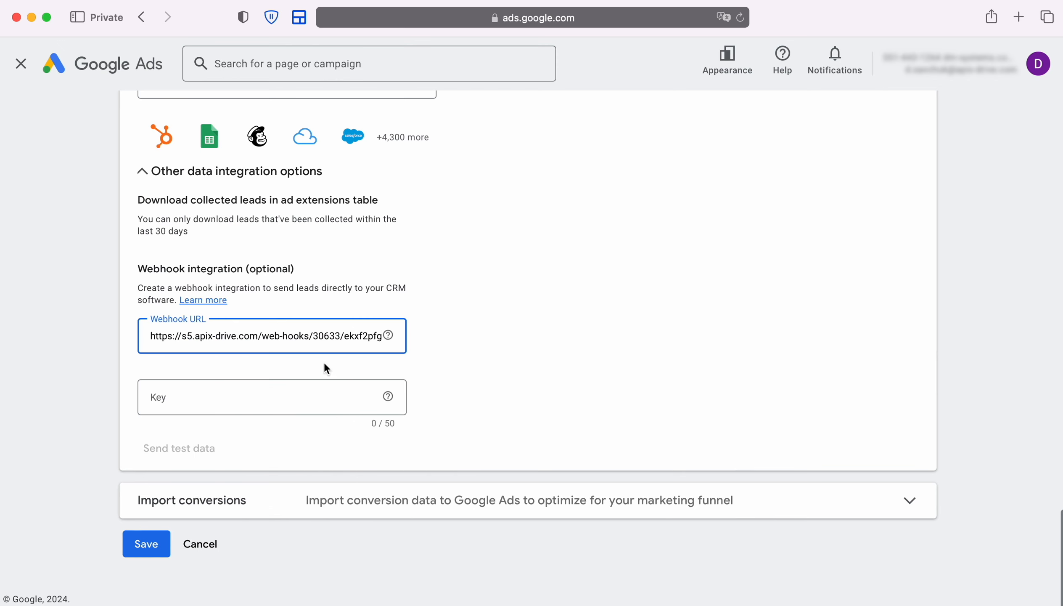
Copy the last segment of the webhook URL and paste it as the webhook integration key
left_click_drag(344, 337, 382, 337)
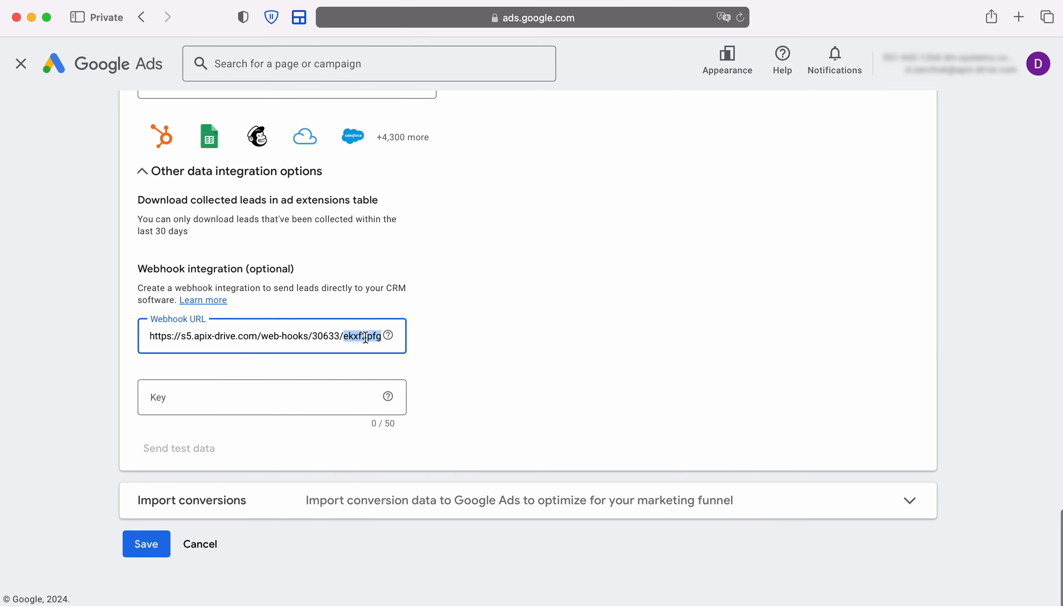
right_click(368, 335)
left_click(388, 420)
right_click(164, 396)
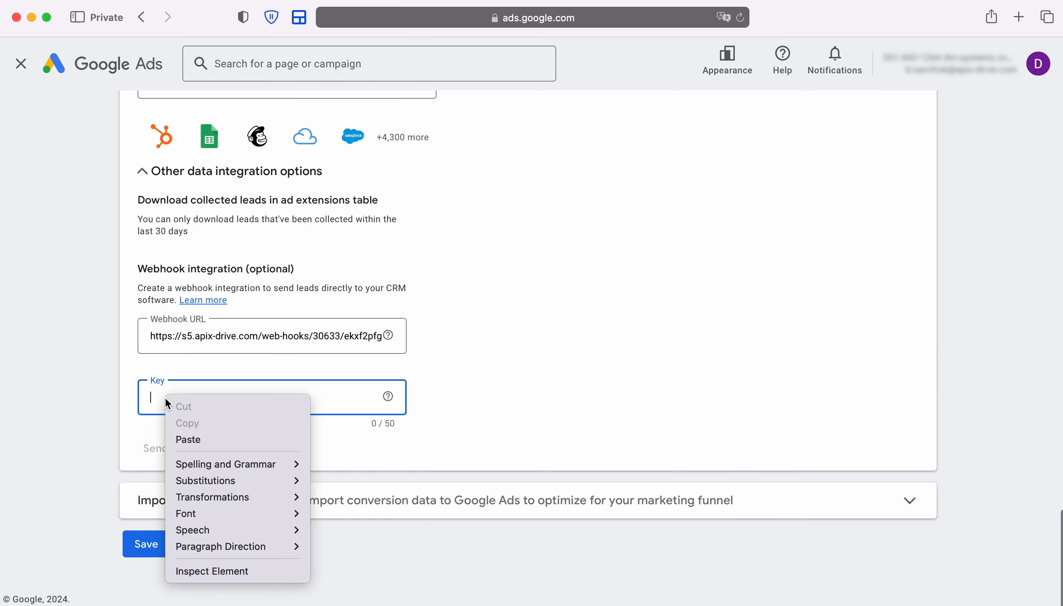
left_click(193, 436)
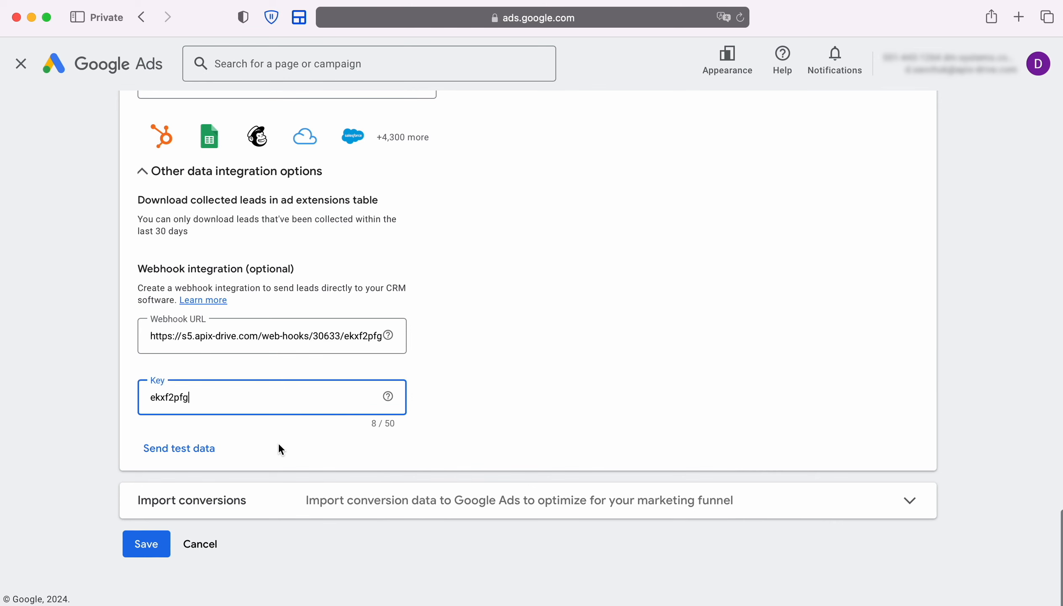
Send test data through the webhook and save the lead form
left_click(178, 447)
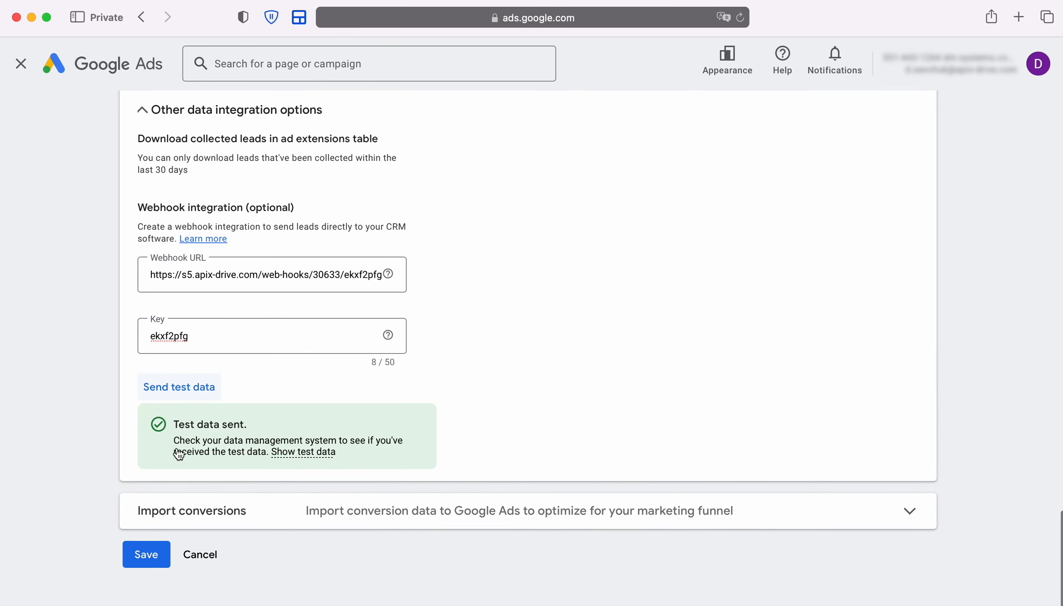
scroll(177, 448, "down", 1)
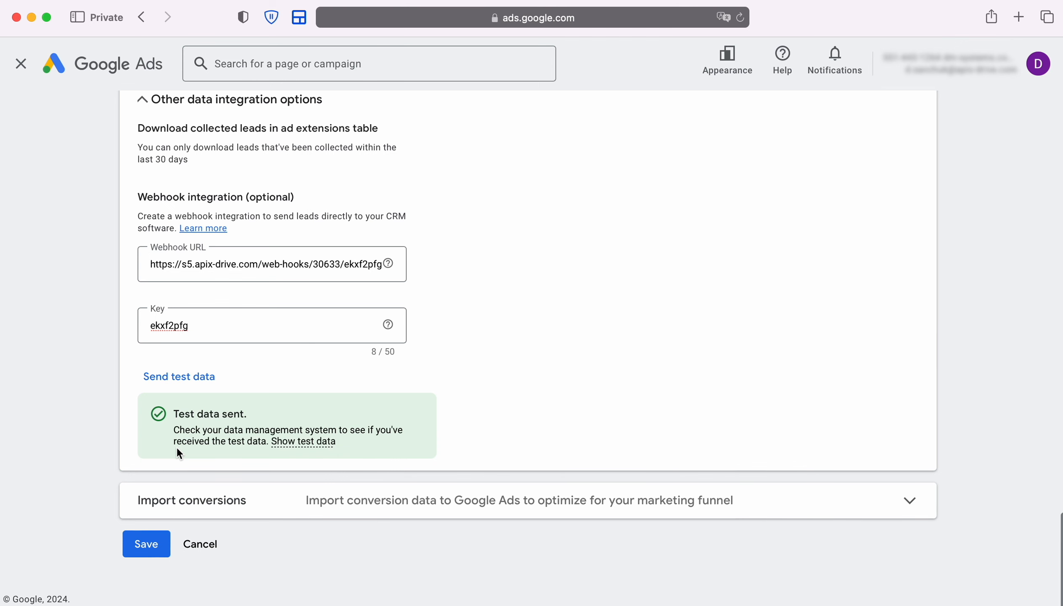
left_click(147, 543)
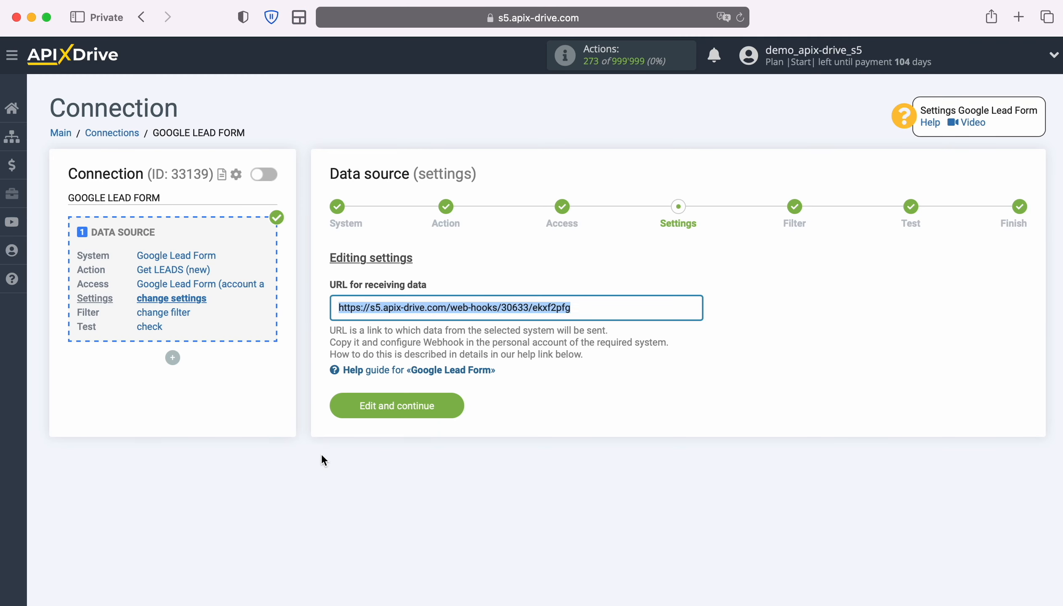
Back in ApiX-Drive, finish the data source setup without a filter, accepting the loaded Google Lead Form test data
left_click(455, 405)
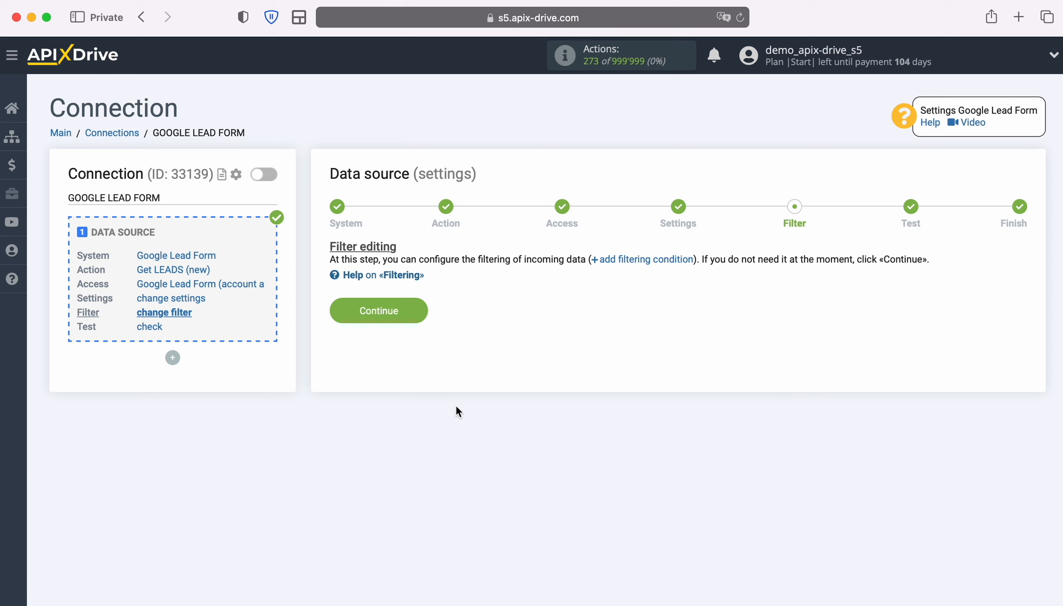
left_click(421, 311)
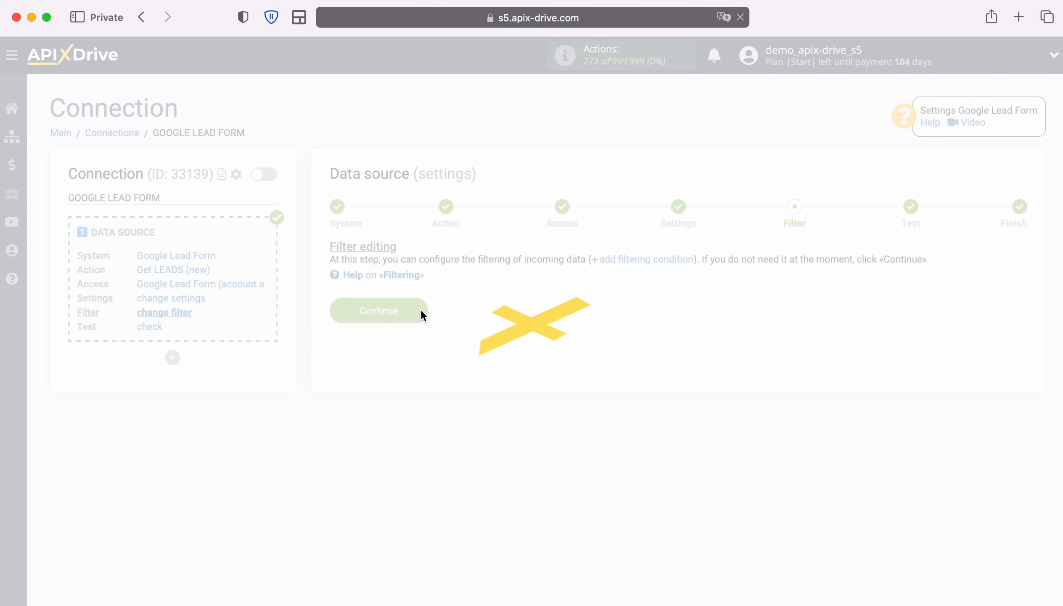
scroll(564, 322, "down", 5)
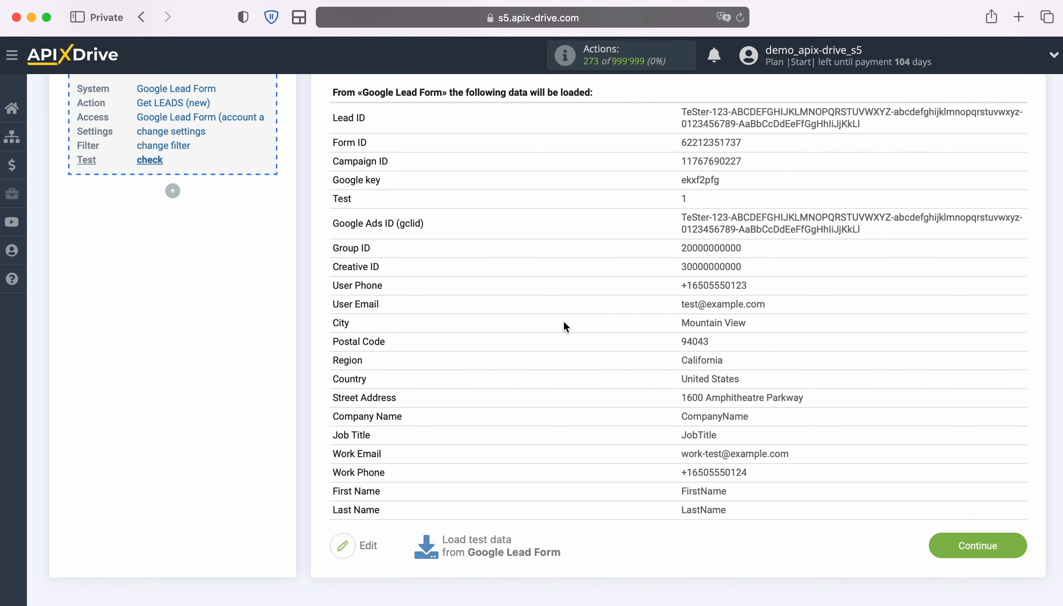
left_click(1020, 540)
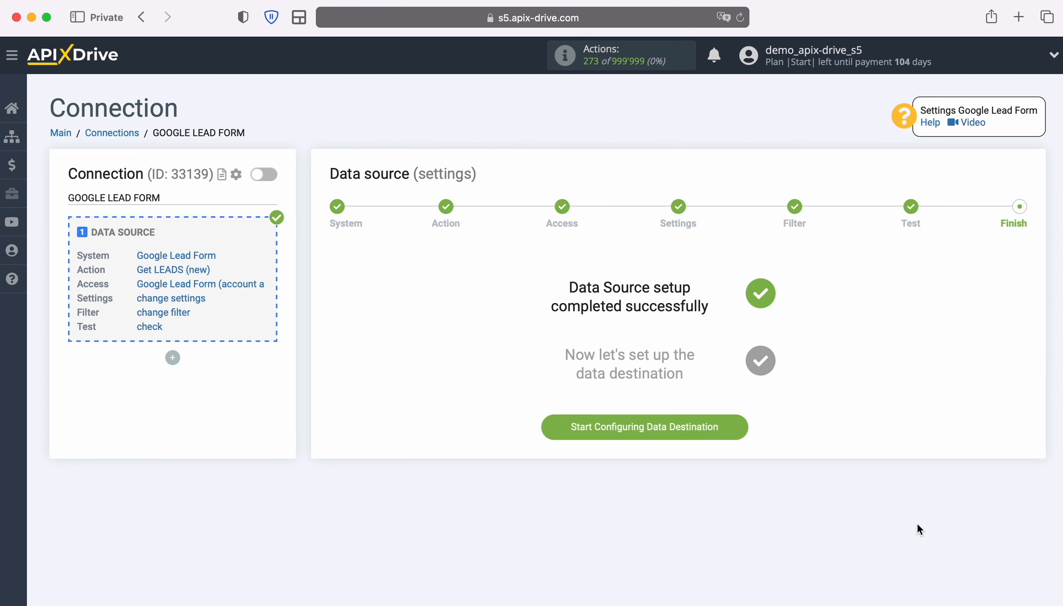
Start configuring the data destination and choose ClickUp as its system
left_click(742, 425)
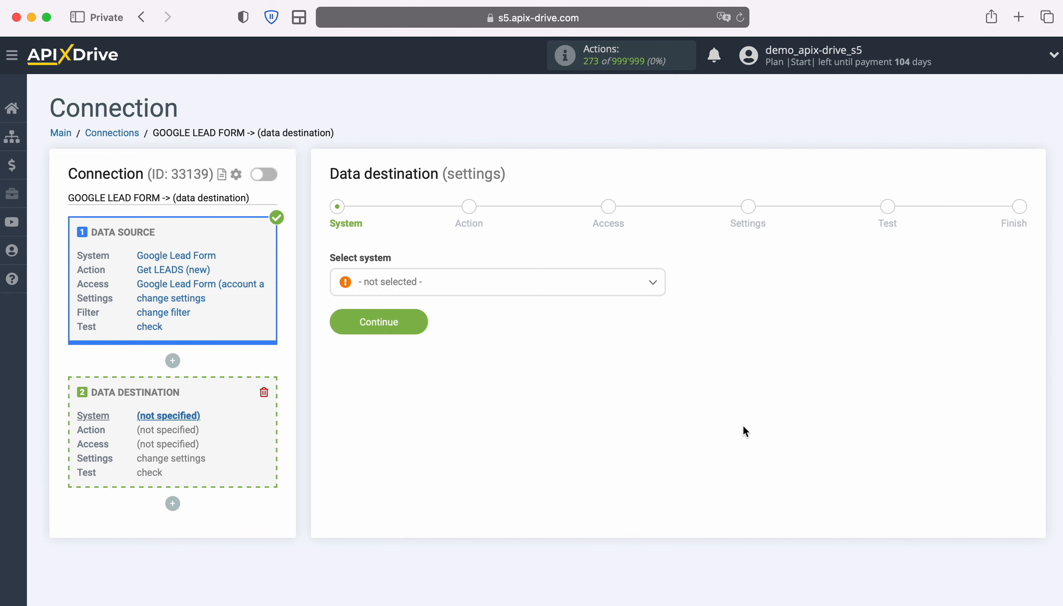
left_click(522, 291)
scroll(567, 397, "down", 5)
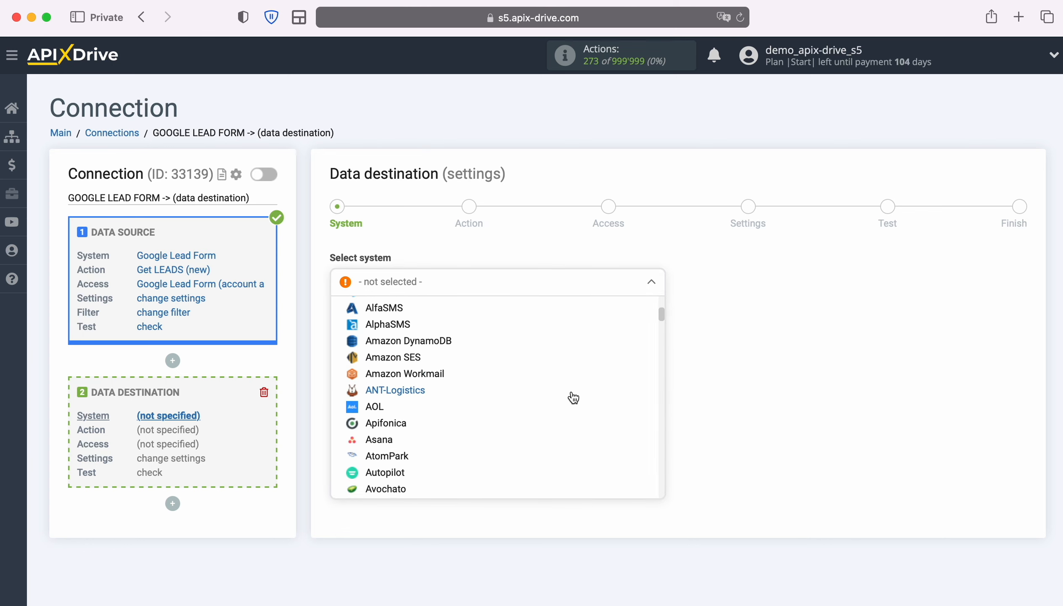
scroll(573, 397, "down", 5)
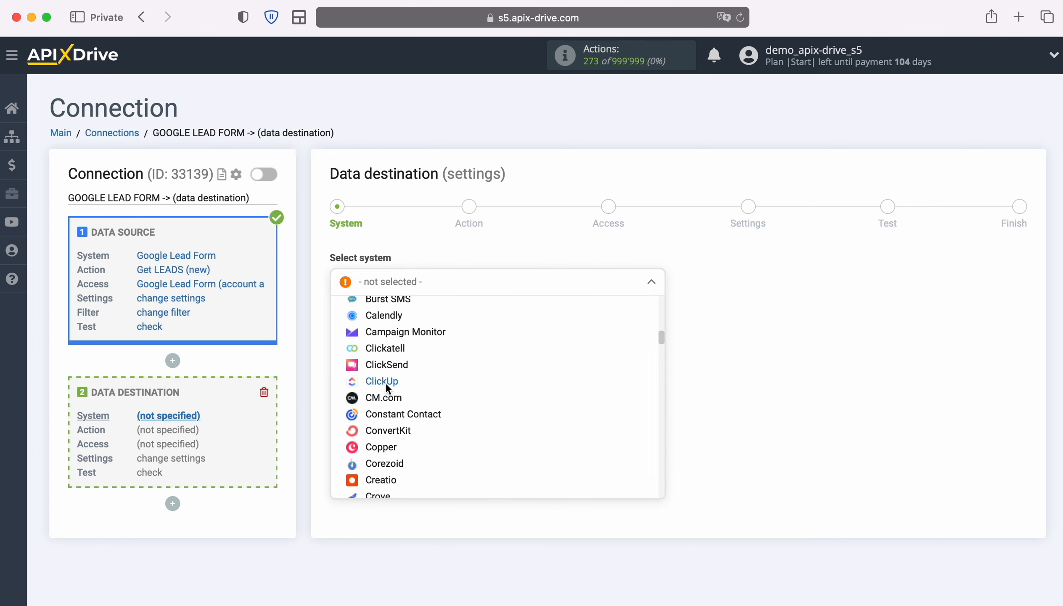
left_click(386, 381)
left_click(416, 333)
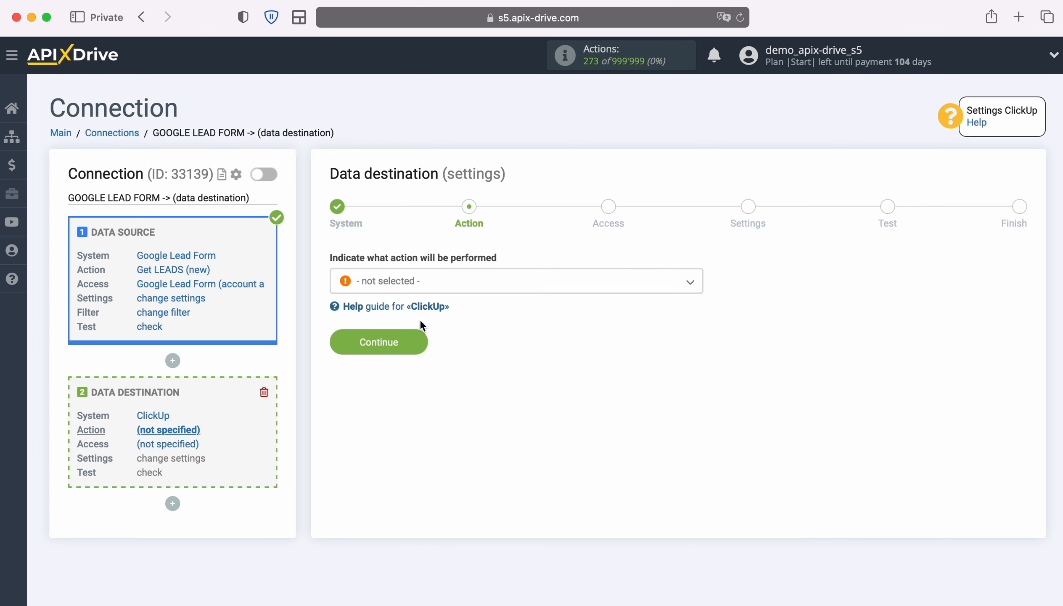
Set the ClickUp destination action to Create TASK and proceed to the access stage
left_click(541, 289)
left_click(397, 355)
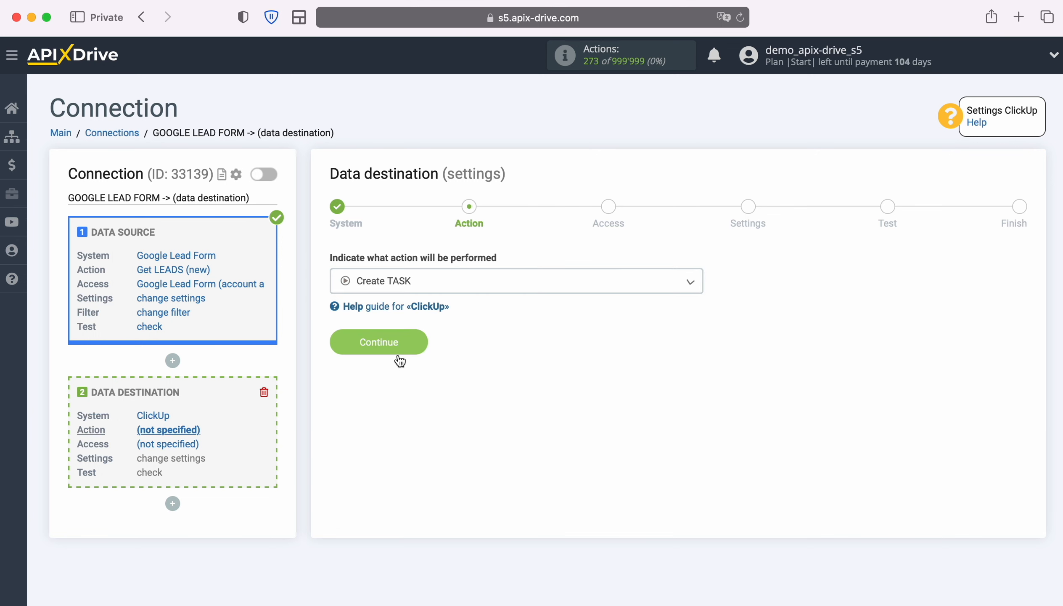
left_click(423, 346)
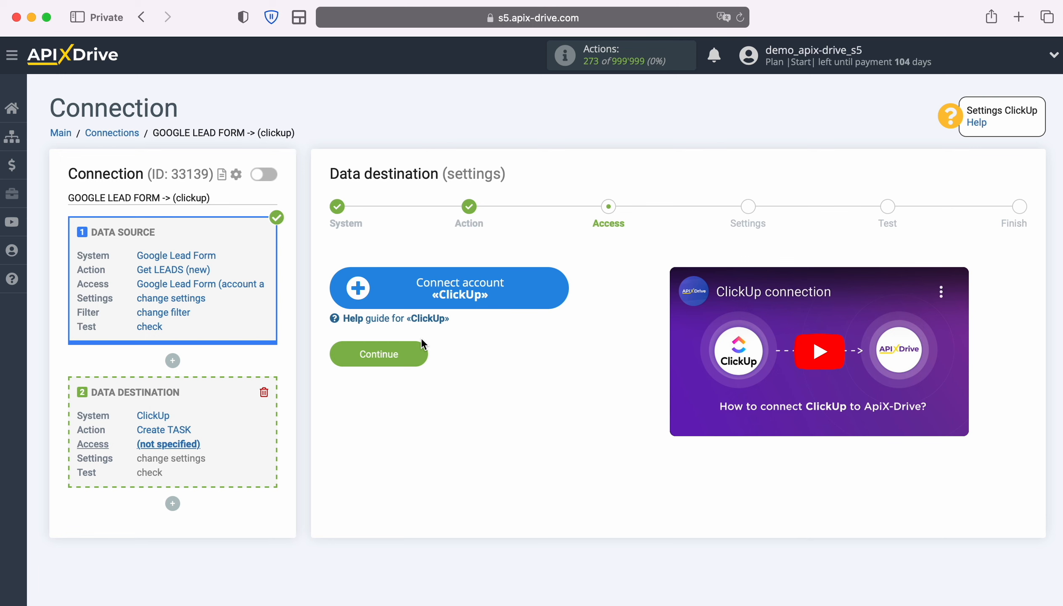
Start connecting a ClickUp account and log in to ClickUp with the account e-mail and password
left_click(558, 287)
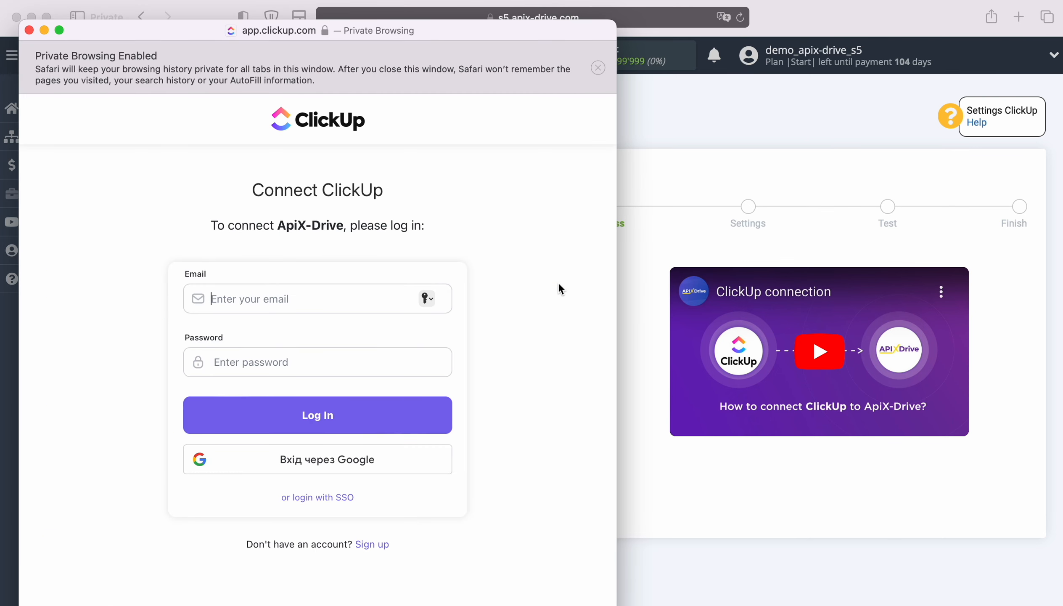
right_click(216, 299)
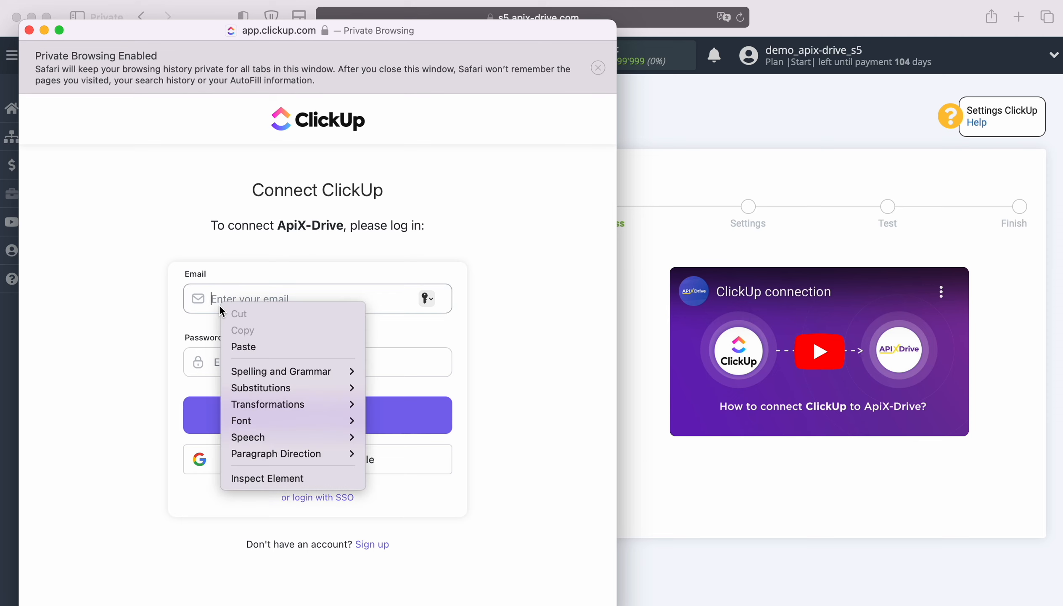
left_click(248, 348)
left_click(249, 360)
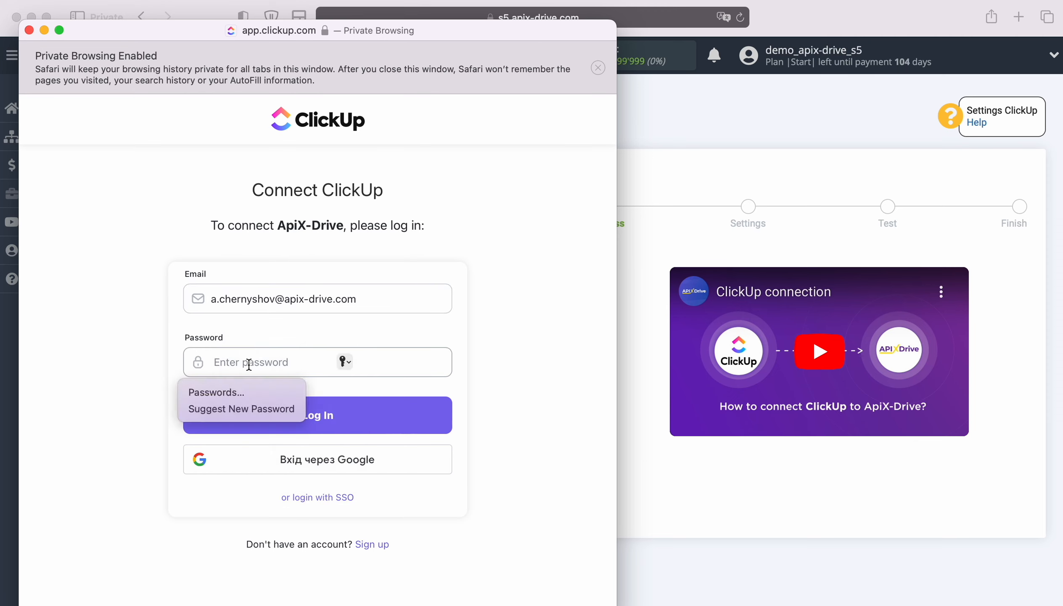
type("•••••••••••")
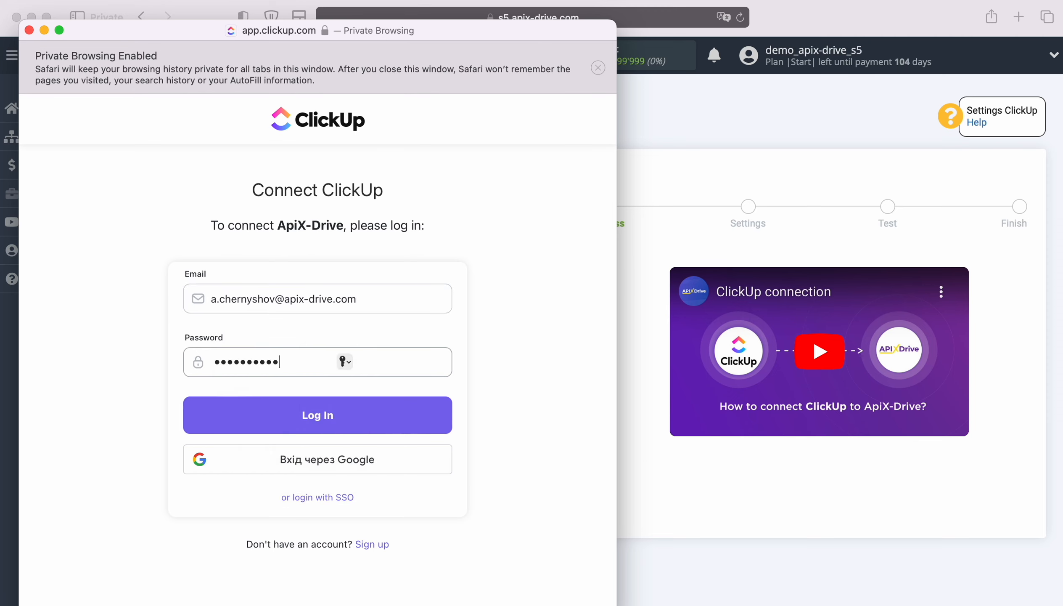
left_click(345, 412)
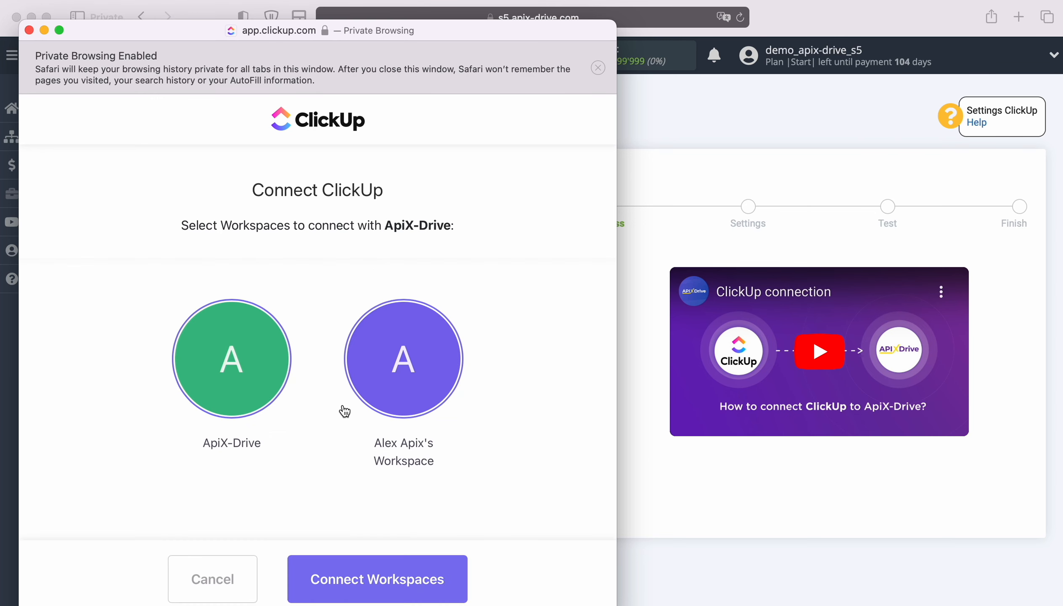
Authorize the offered ClickUp workspaces for ApiX-Drive and continue to the destination settings with the newly connected login
left_click(437, 576)
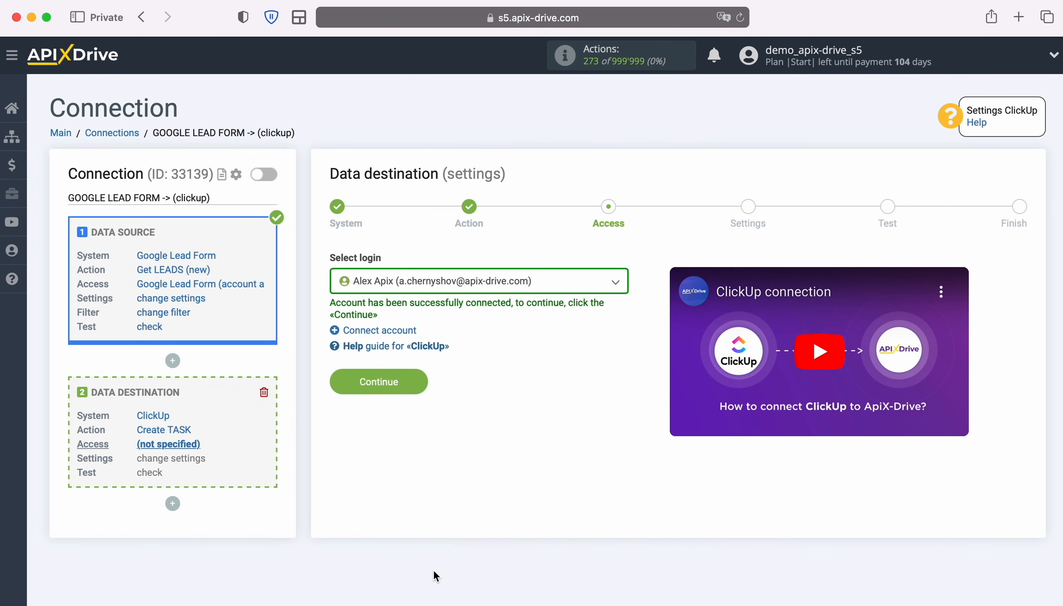
left_click(617, 286)
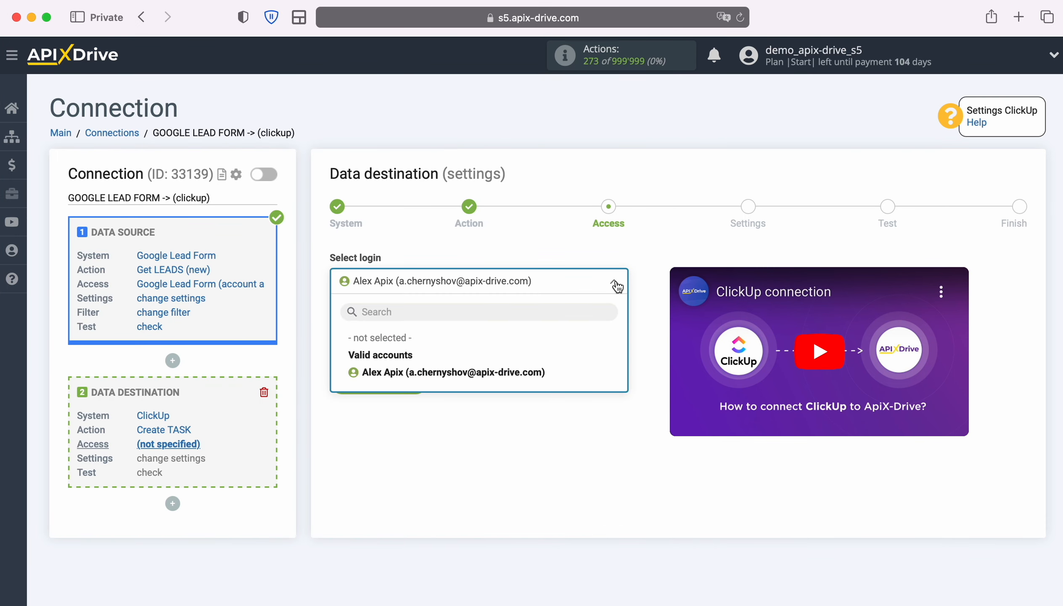
left_click(540, 372)
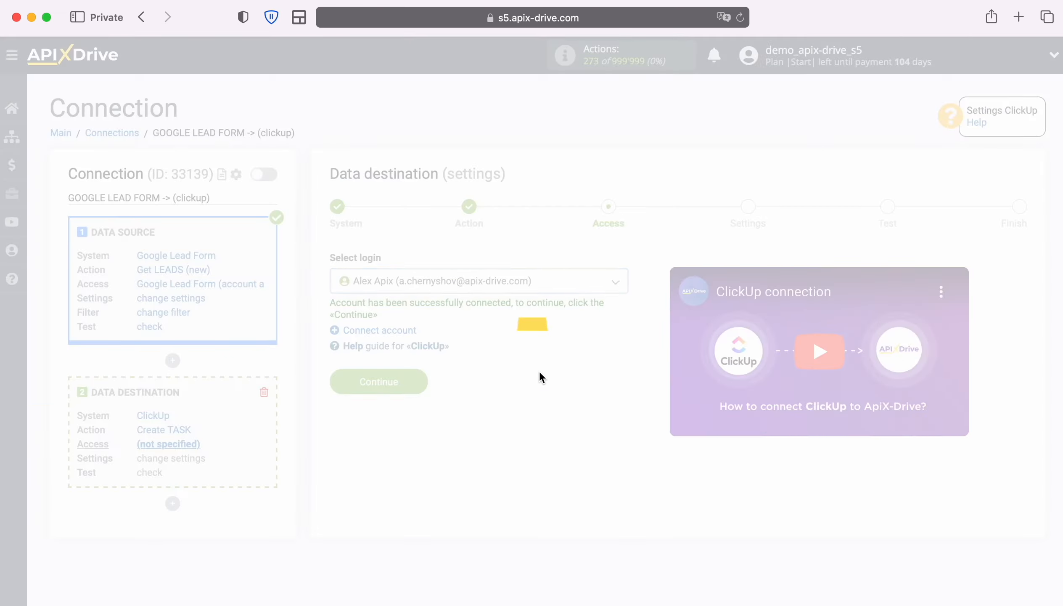
left_click(421, 383)
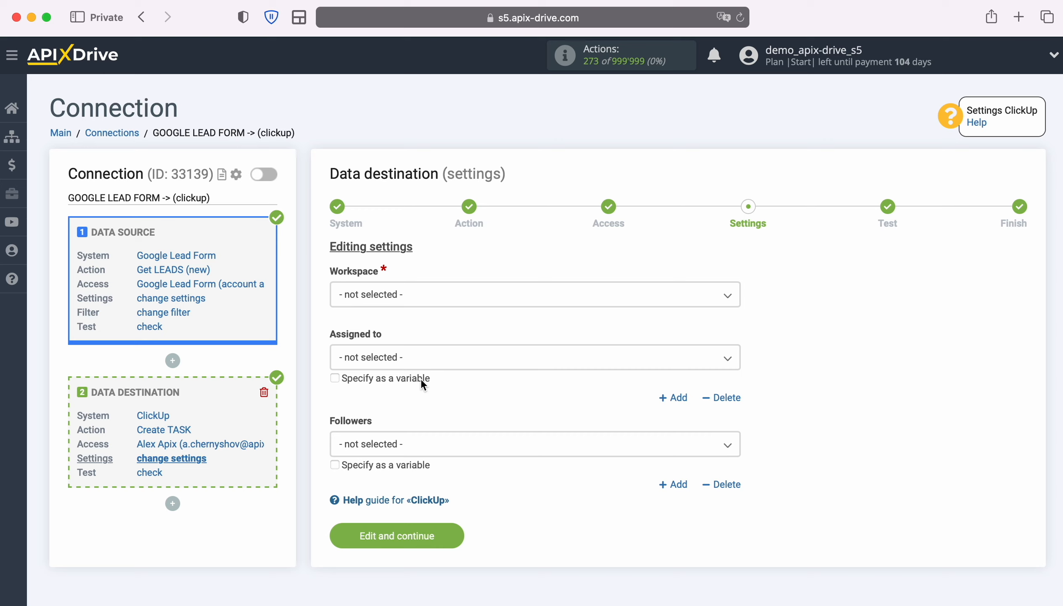
Set the task's target to the account owner's personal workspace, the space Space and the list 1st
left_click(439, 303)
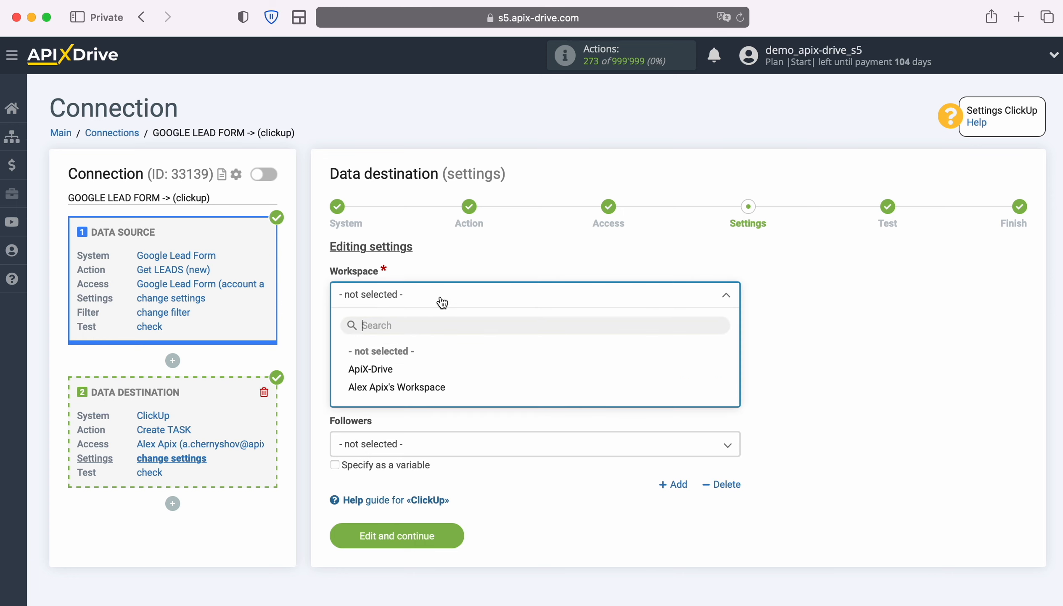
left_click(432, 386)
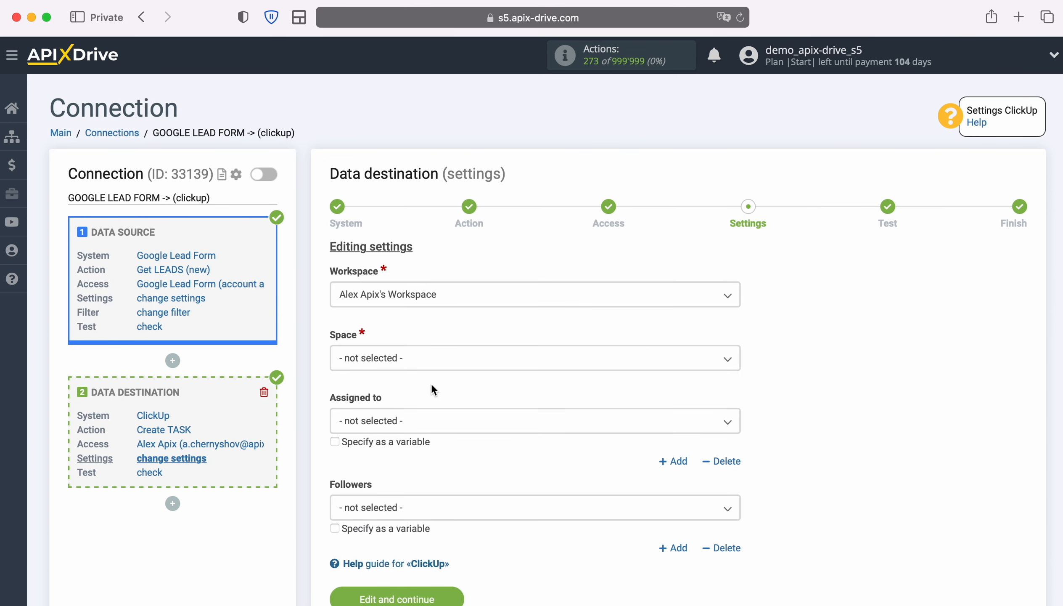
left_click(427, 362)
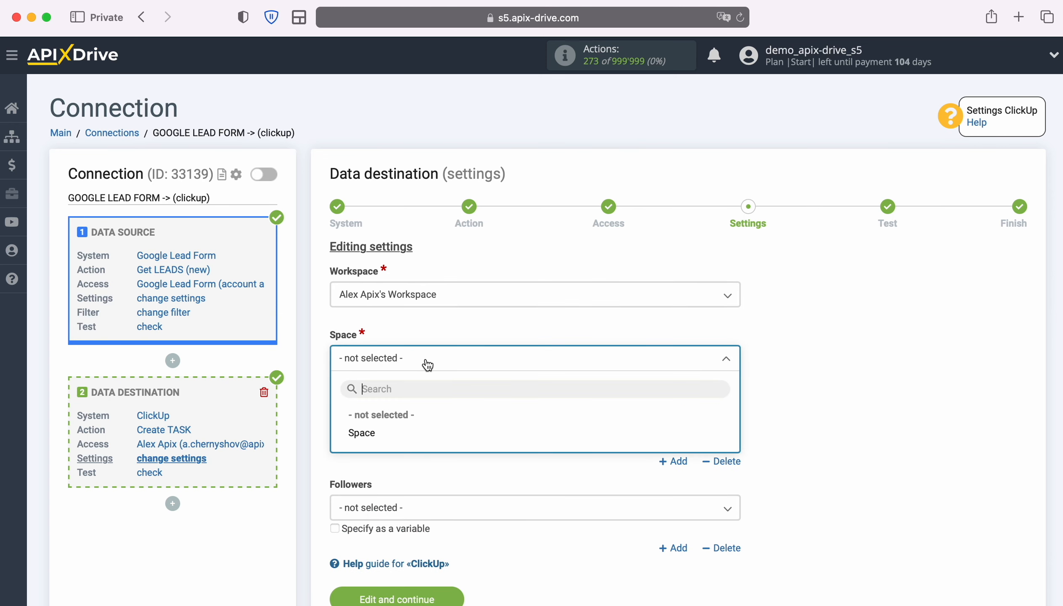
left_click(373, 431)
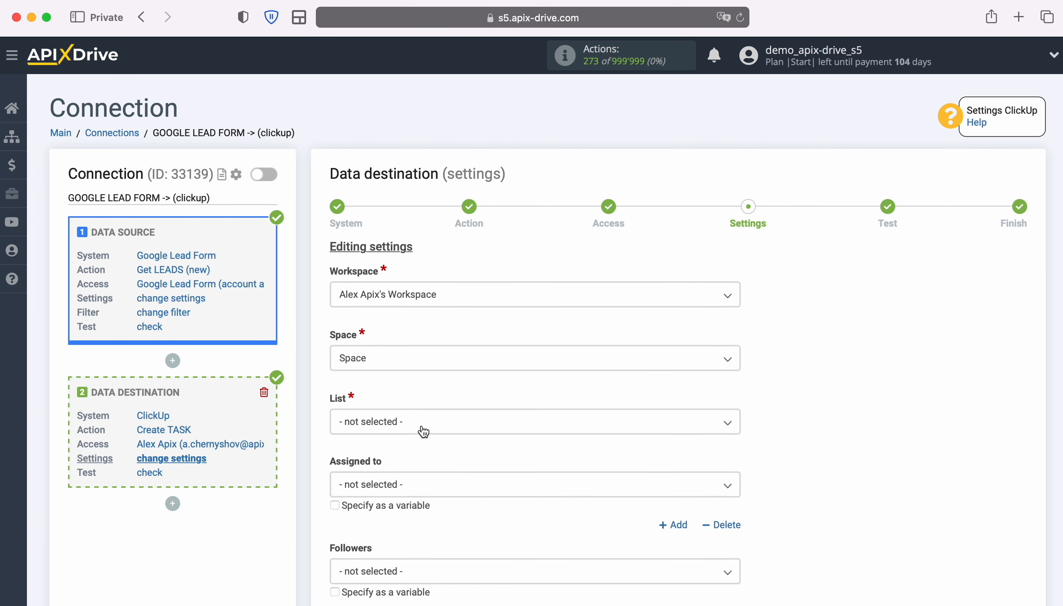
left_click(424, 430)
left_click(364, 496)
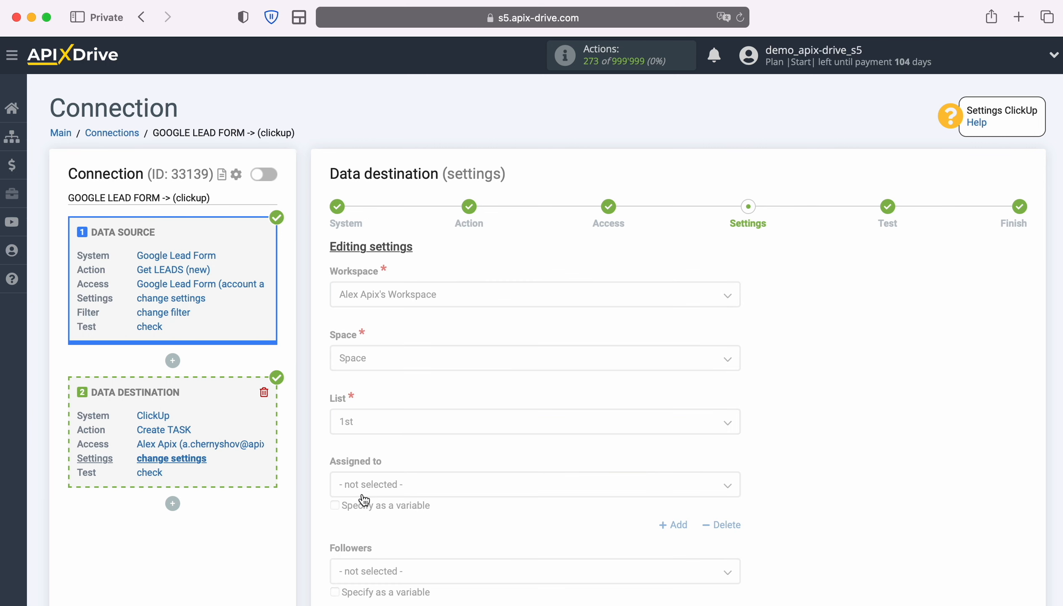
Fill the task Description's first line with the label "Name" around the Google Lead Form variables First Name and Last Name
scroll(847, 389, "down", 10)
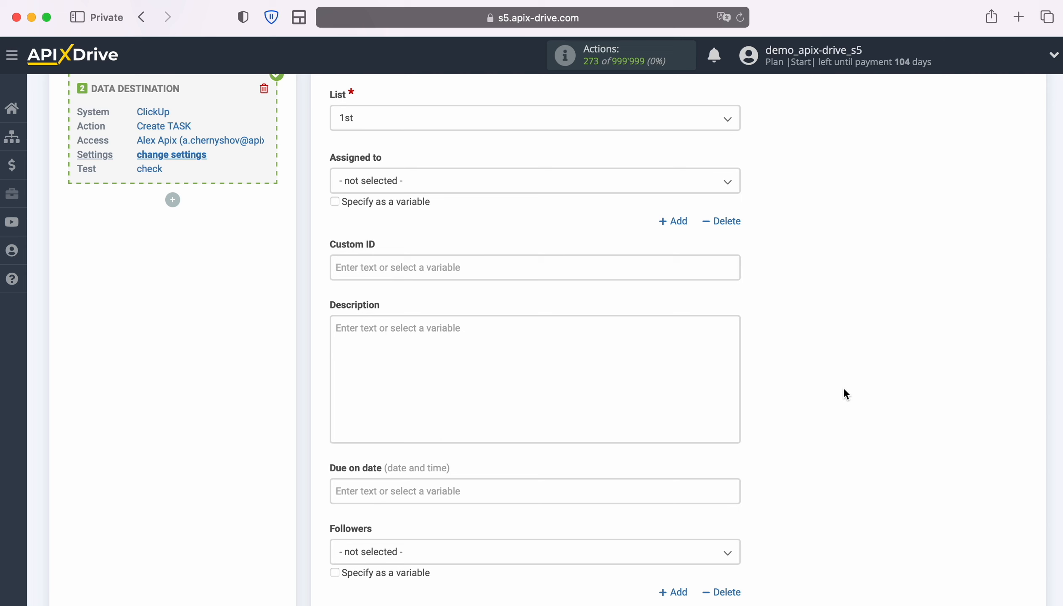
left_click(406, 337)
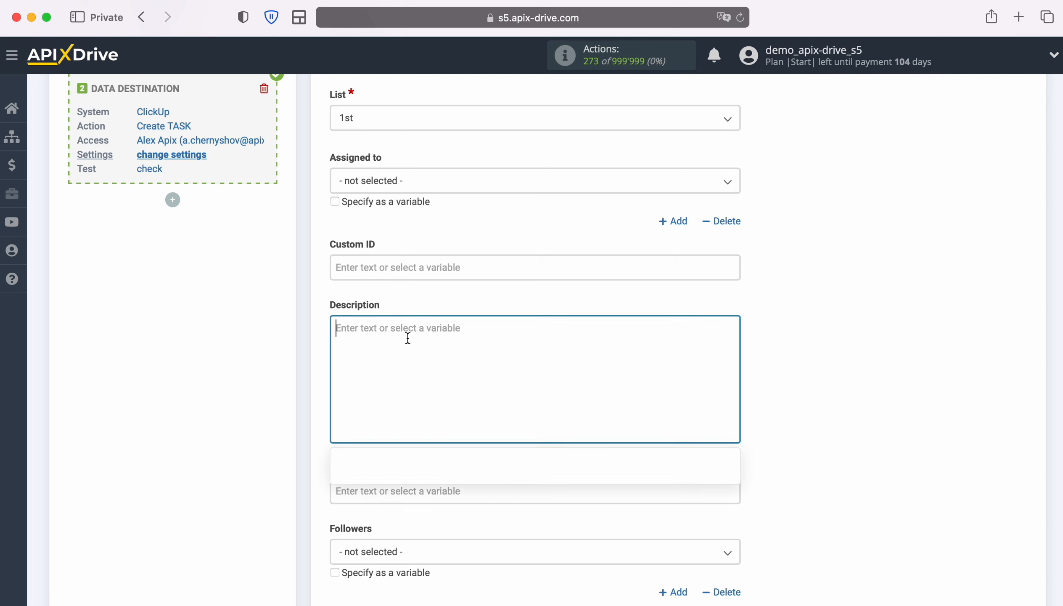
scroll(418, 371, "down", 6)
scroll(680, 413, "down", 4)
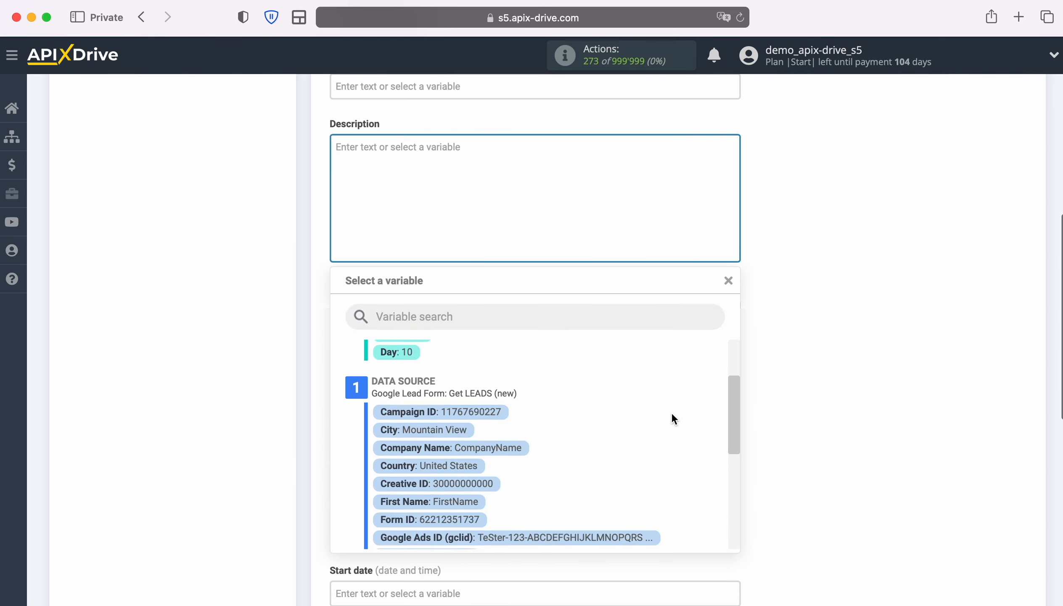
scroll(673, 417, "down", 1)
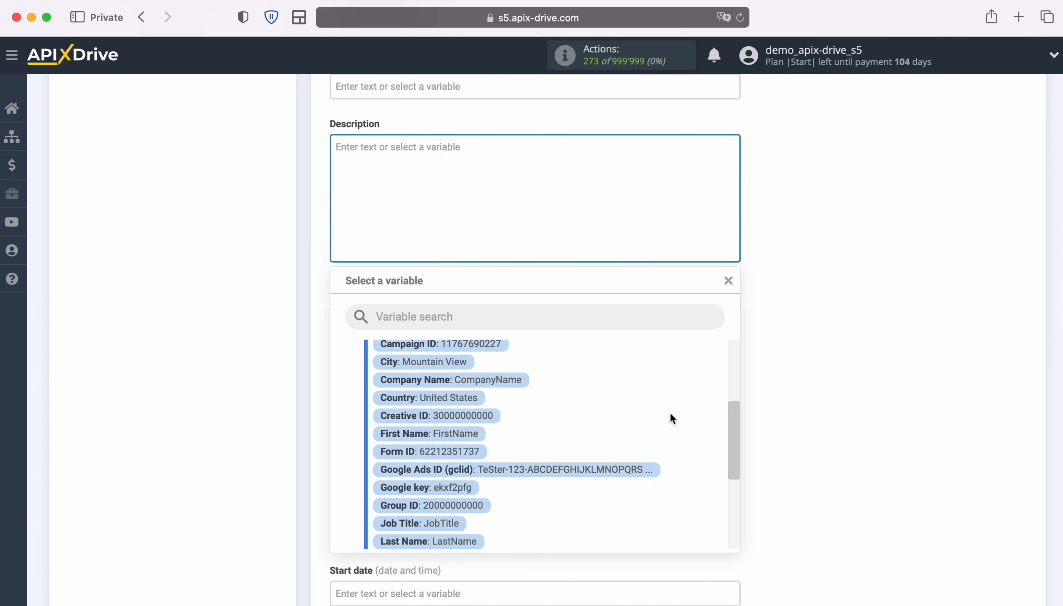
left_click(469, 434)
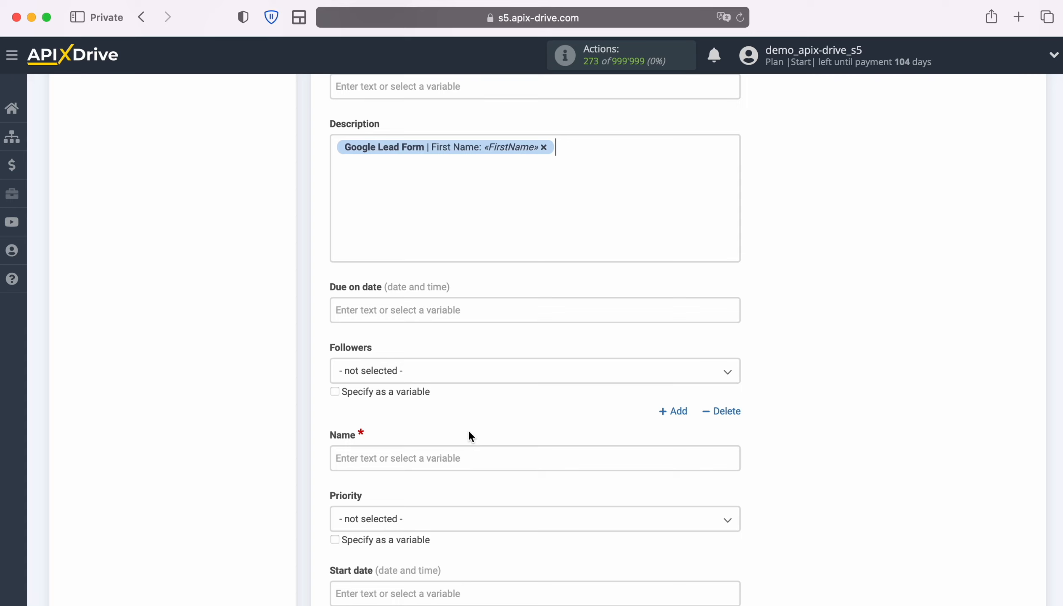
left_click(334, 145)
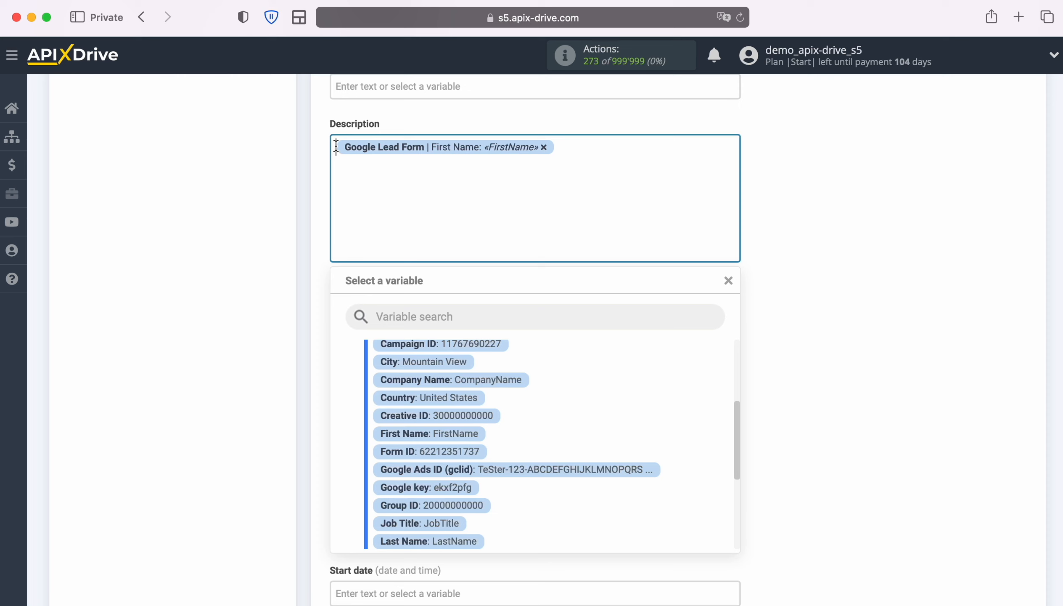
type("Name")
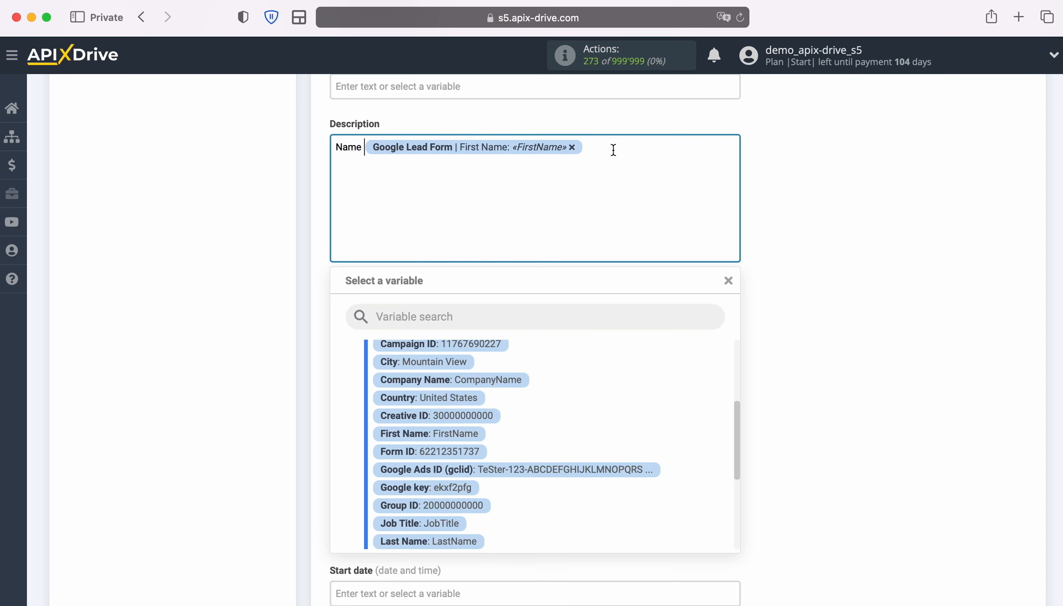
left_click(613, 150)
scroll(604, 392, "down", 2)
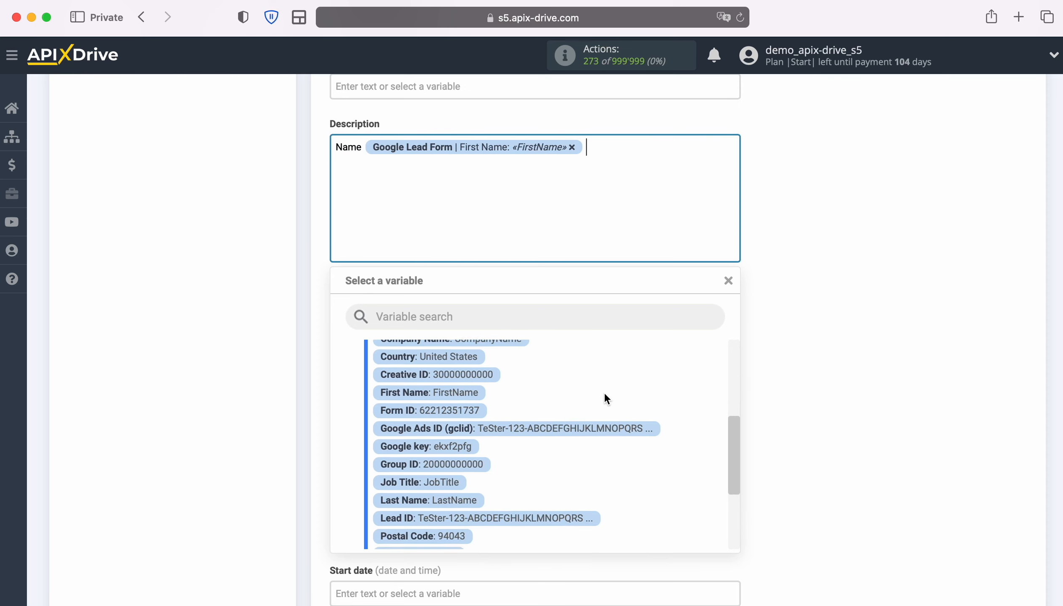
scroll(604, 391, "down", 2)
left_click(479, 476)
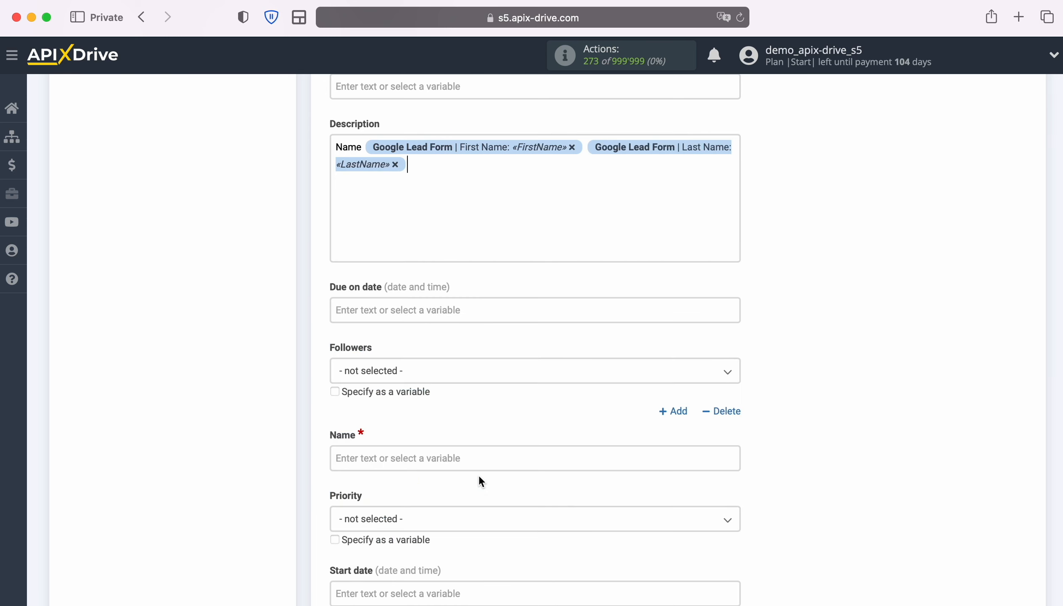
Add two more Description lines, "Email" with the User Email variable and "Phone" with the User Phone variable
key("Return")
type("Email")
scroll(682, 399, "down", 4)
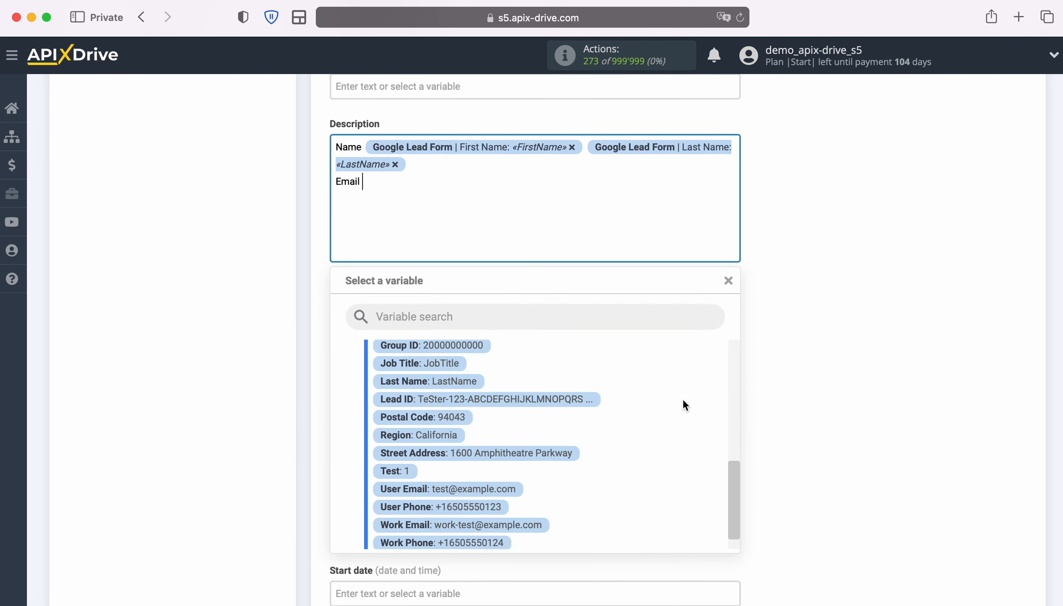
left_click(484, 465)
key("Return")
type("Phone")
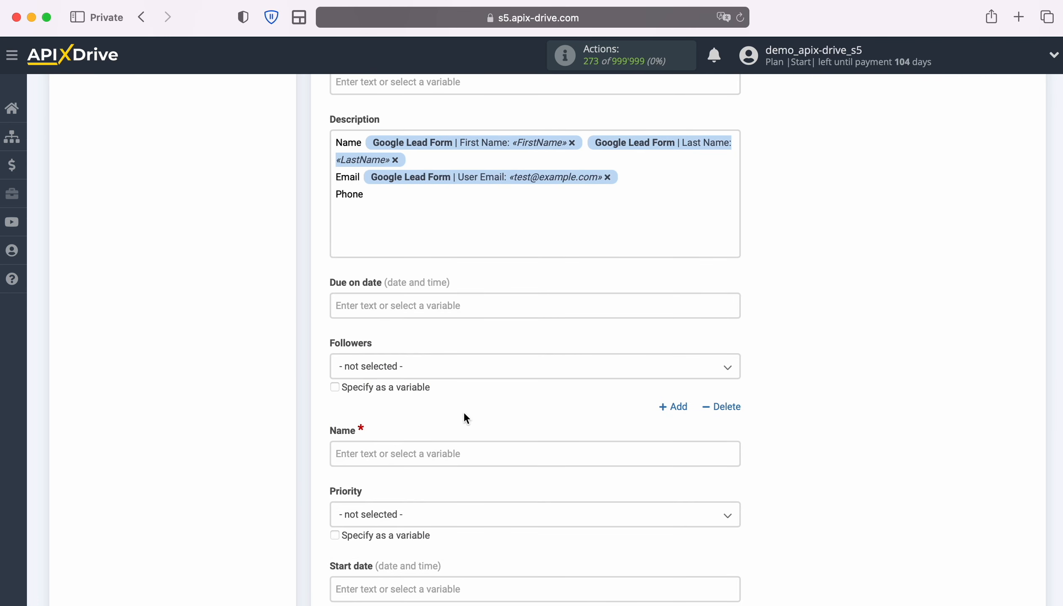
left_click(420, 214)
left_click(488, 477)
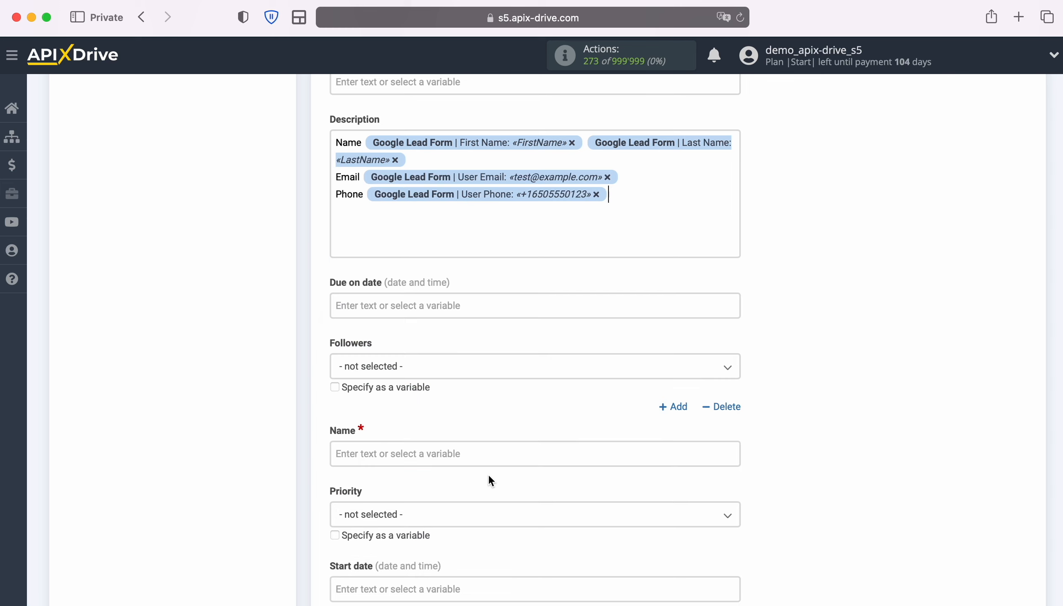
Set the task's Due on date to the system data variables Date and Time
scroll(489, 474, "down", 3)
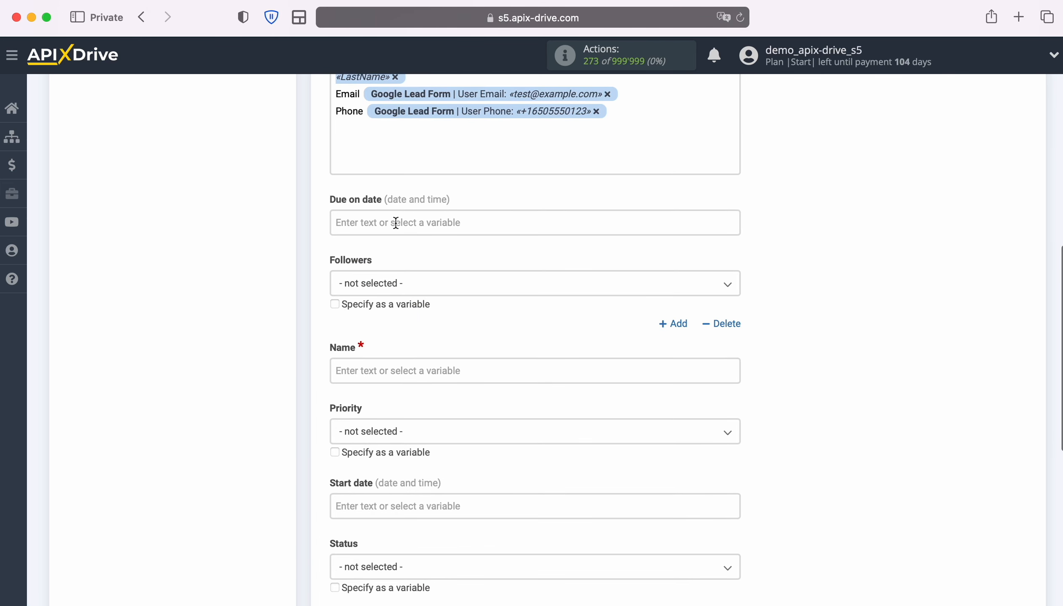
left_click(395, 223)
left_click(431, 275)
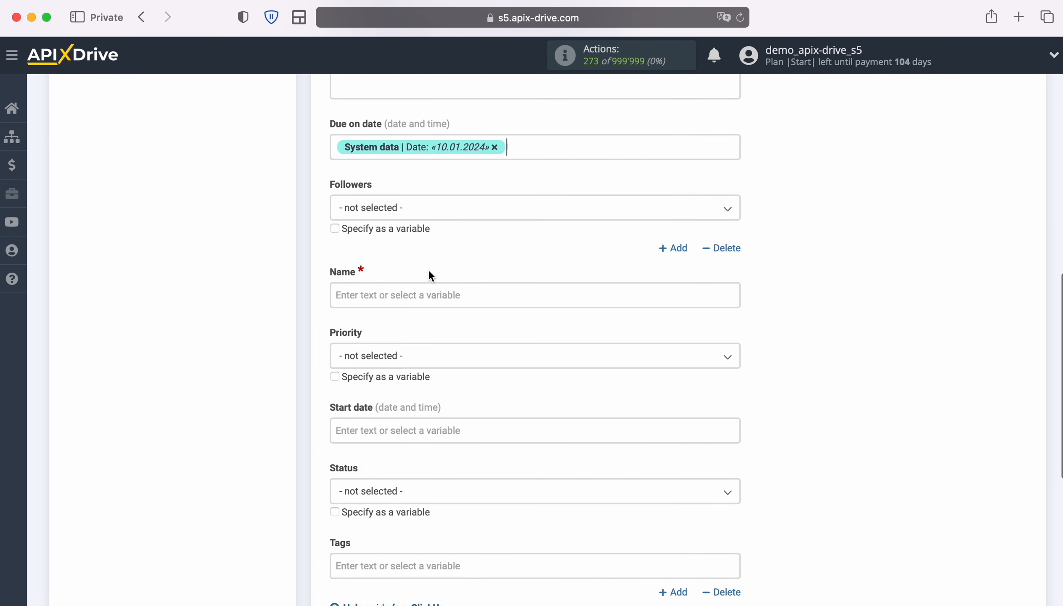
left_click(545, 149)
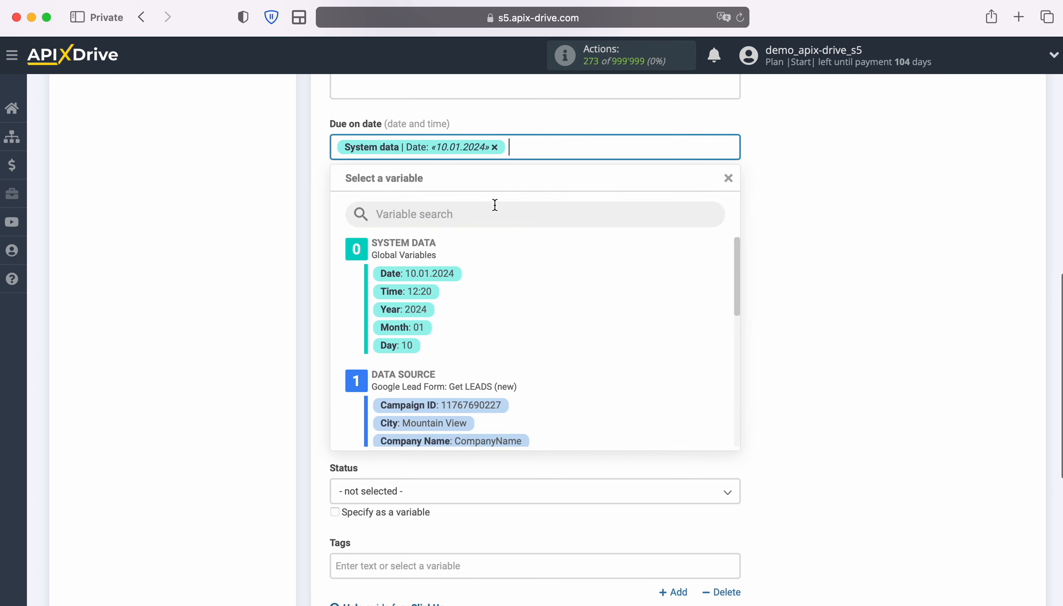
left_click(426, 288)
scroll(482, 287, "down", 2)
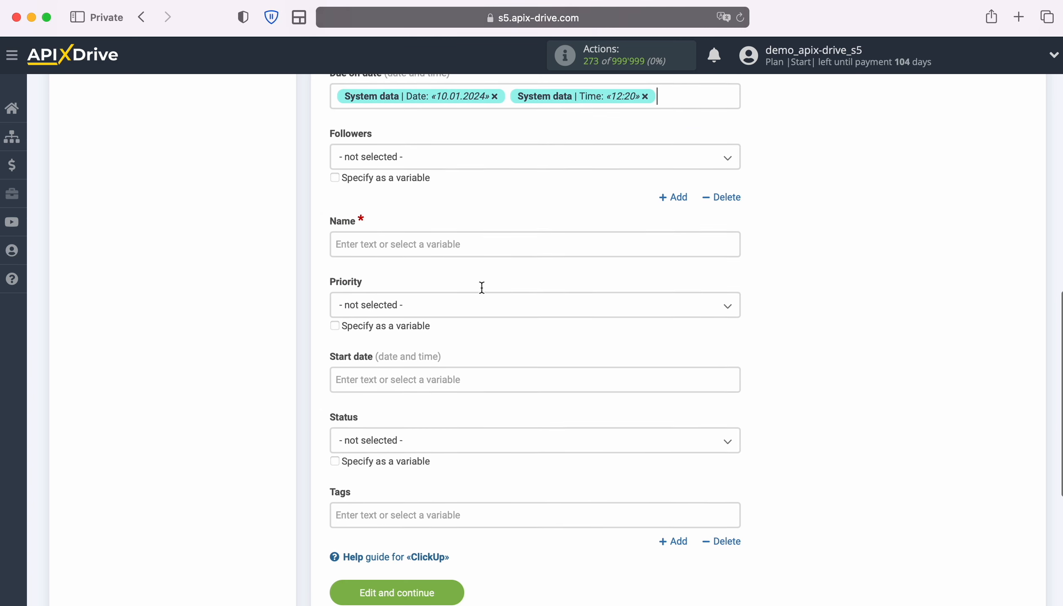
Set the task Name to "New Lead from Google Lead Form" followed by the First Name and Last Name variables
left_click(447, 245)
type("Ne")
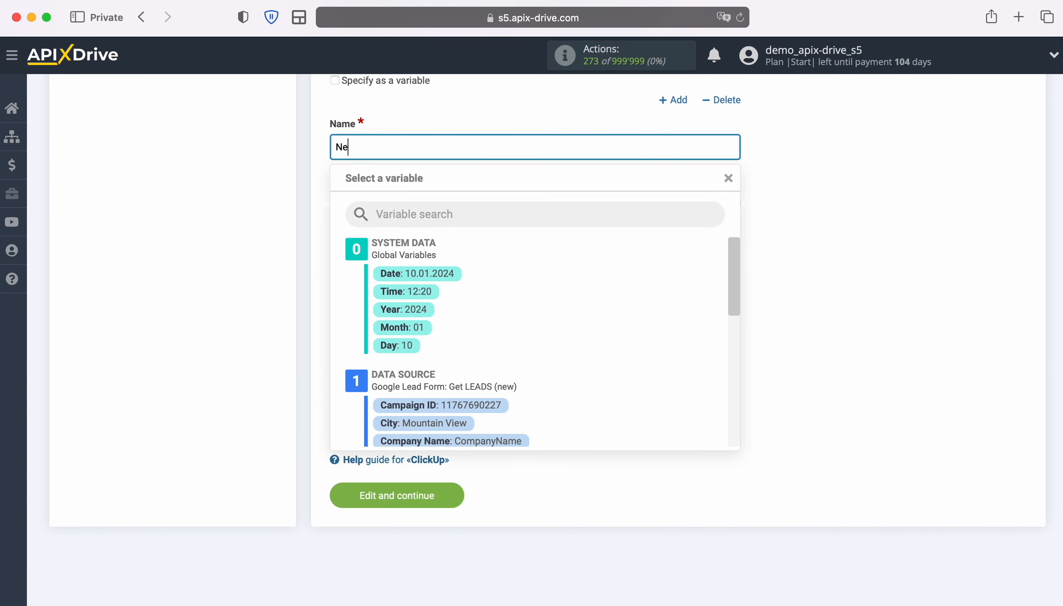
type("w Lead from Google Lead Form")
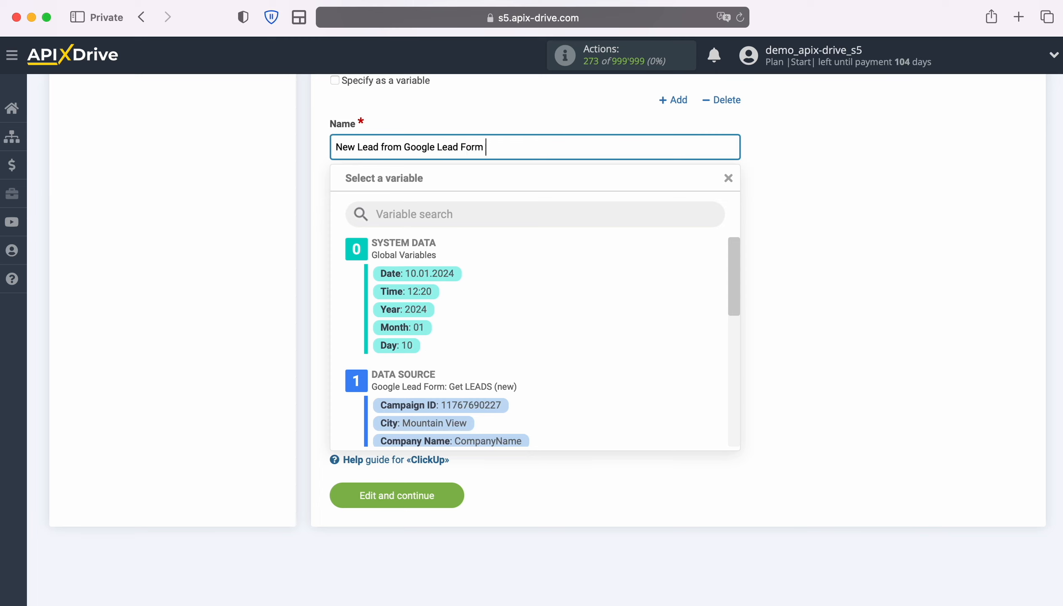
scroll(592, 351, "down", 5)
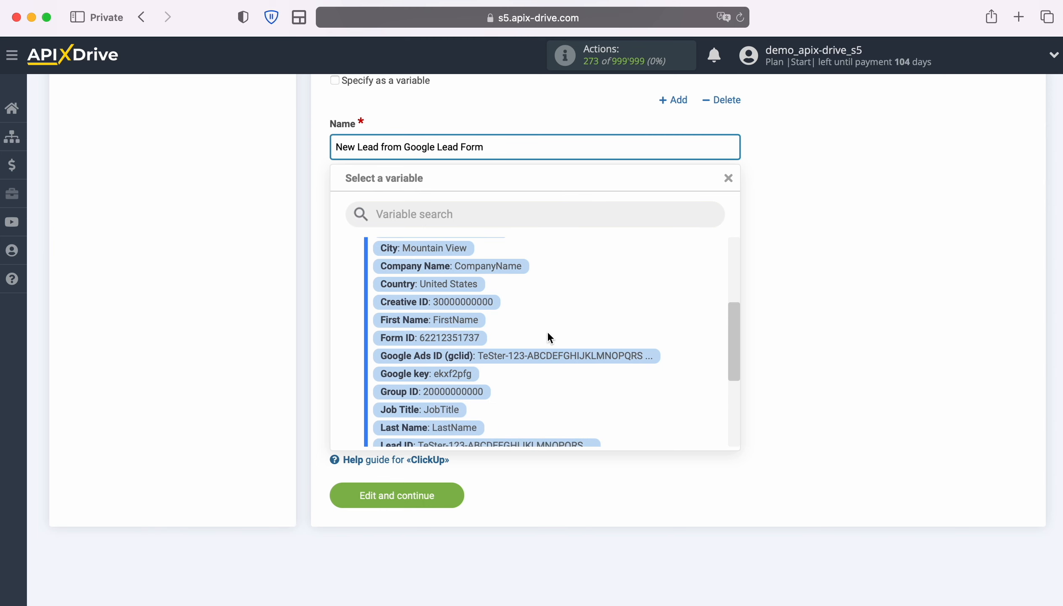
left_click(454, 324)
left_click(717, 147)
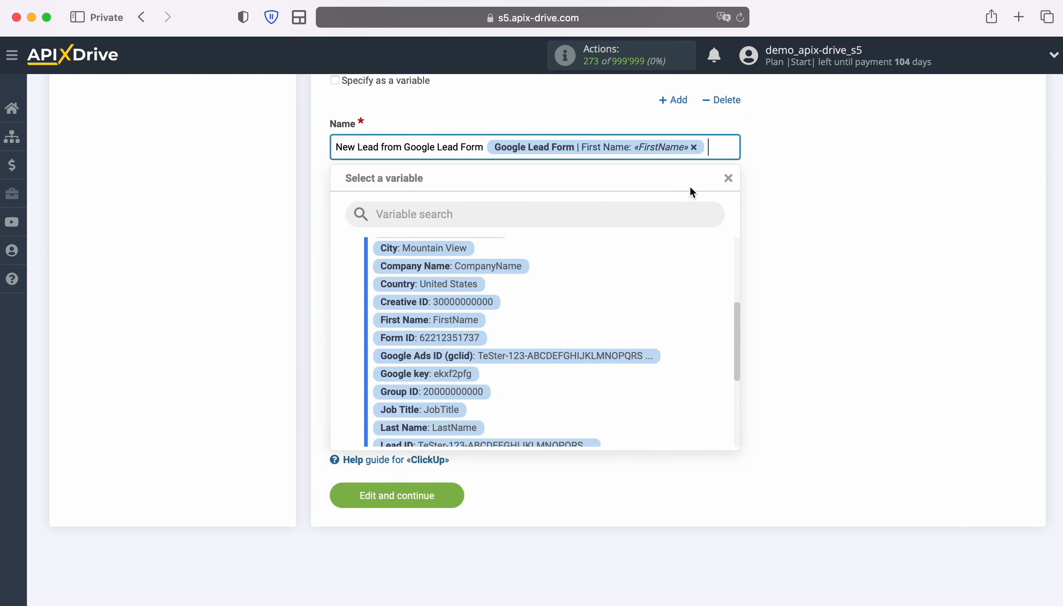
scroll(583, 333, "down", 2)
left_click(454, 373)
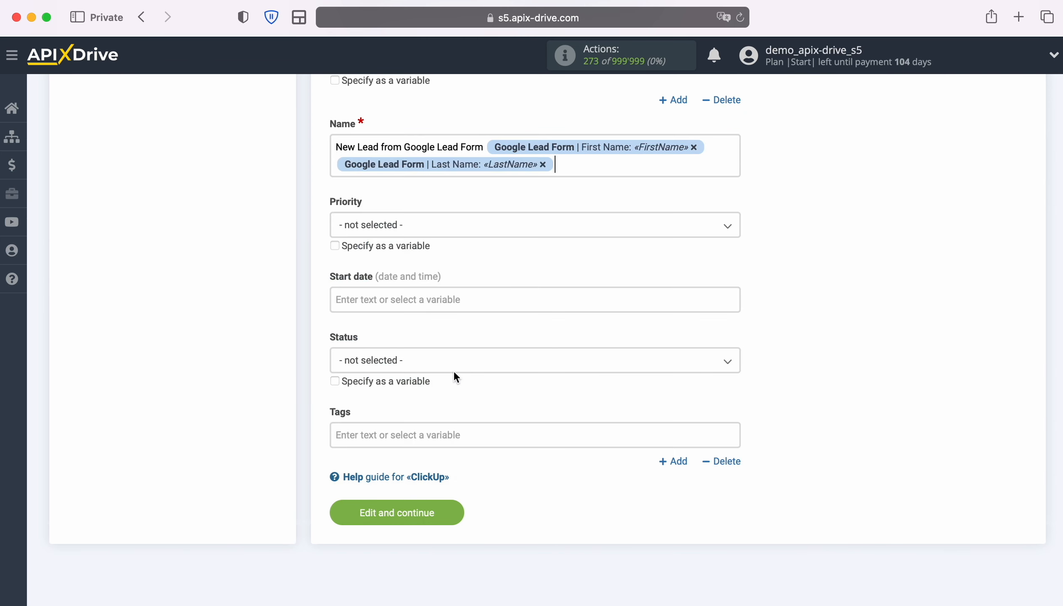
Set the task Priority to High and its Start date to the system data variables Date and Time
left_click(431, 225)
left_click(355, 319)
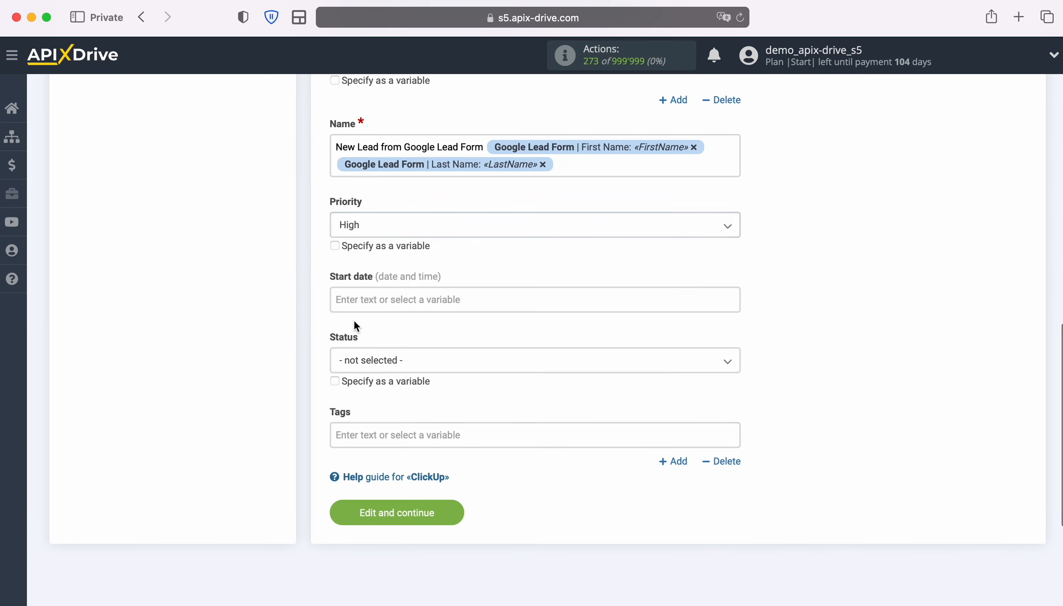
left_click(375, 299)
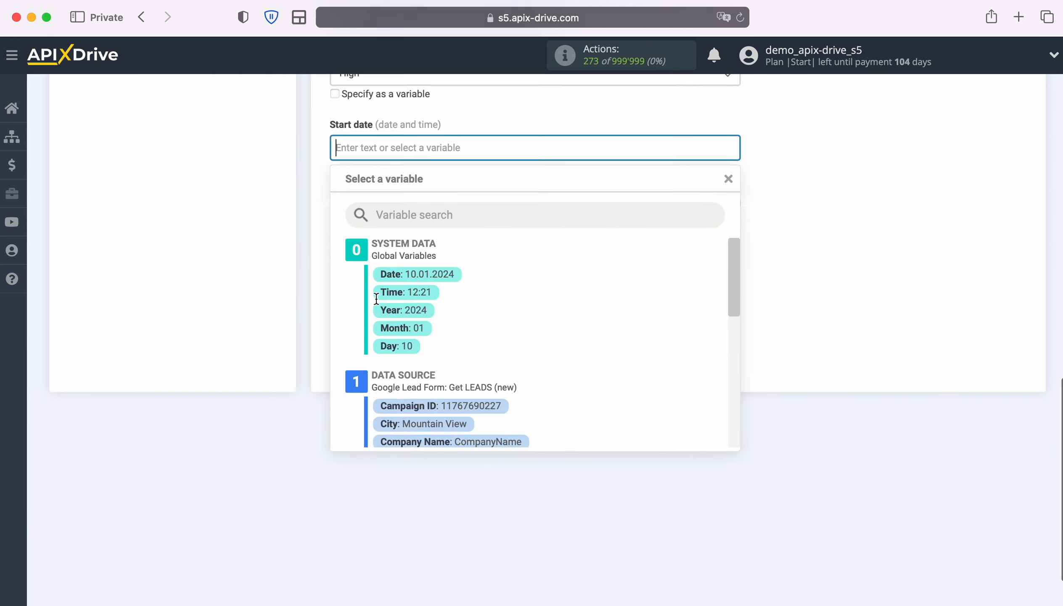
left_click(440, 271)
left_click(539, 145)
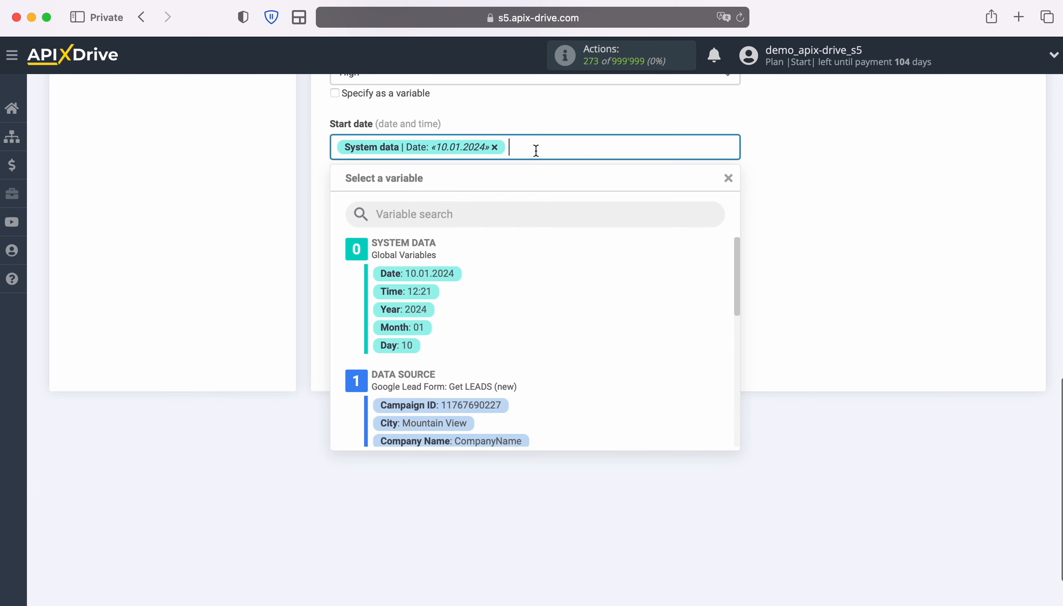
left_click(422, 286)
Set the task Status to "to do" and save the ClickUp data destination settings
left_click(422, 208)
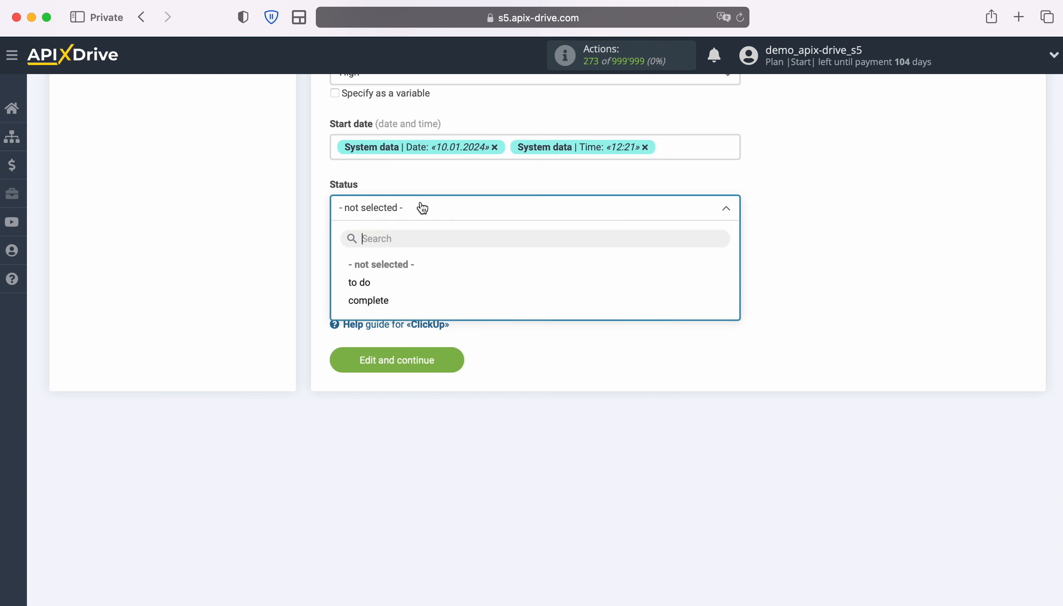
left_click(361, 283)
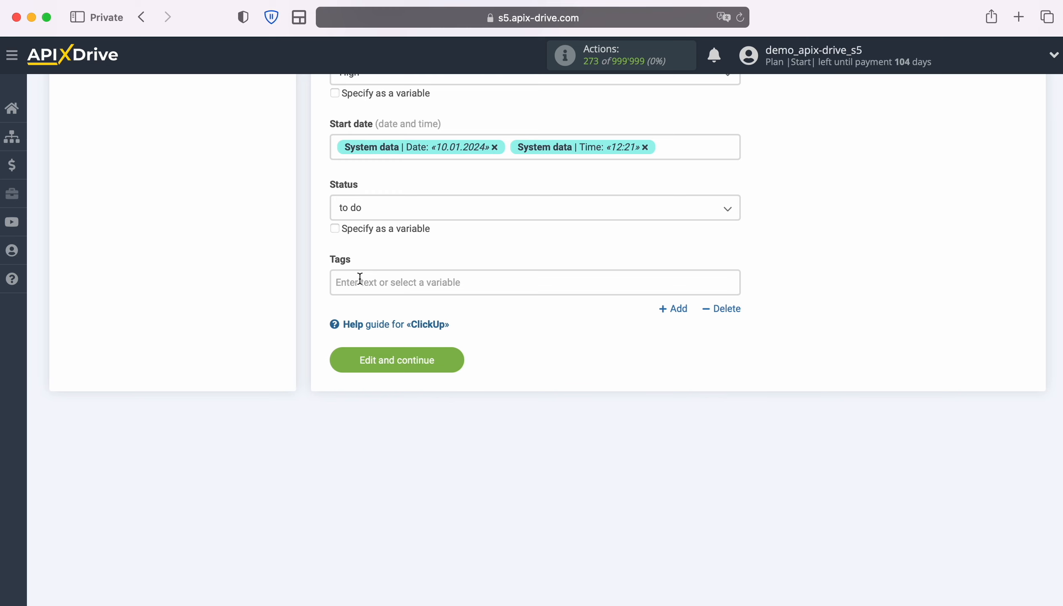
left_click(459, 357)
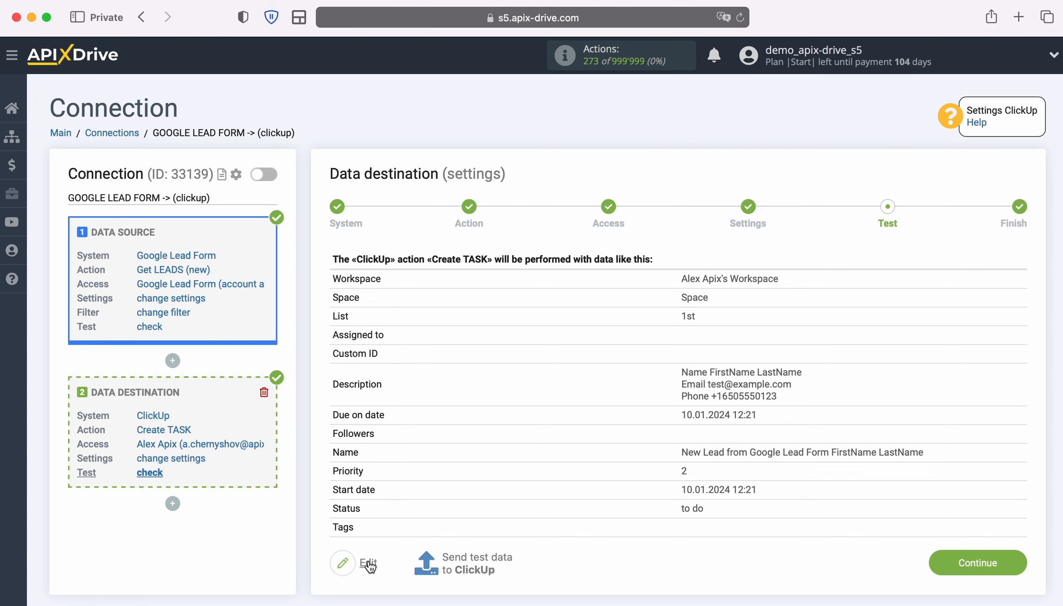
Send the test data to ClickUp, then switch to ClickUp and open the new lead task on the 1st list's board
left_click(478, 561)
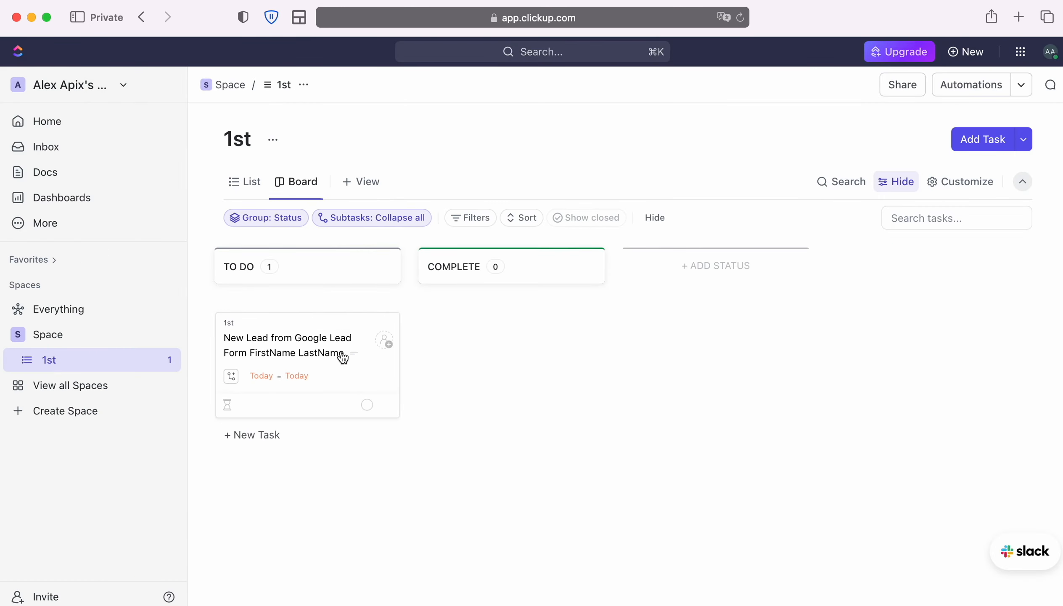
left_click(333, 335)
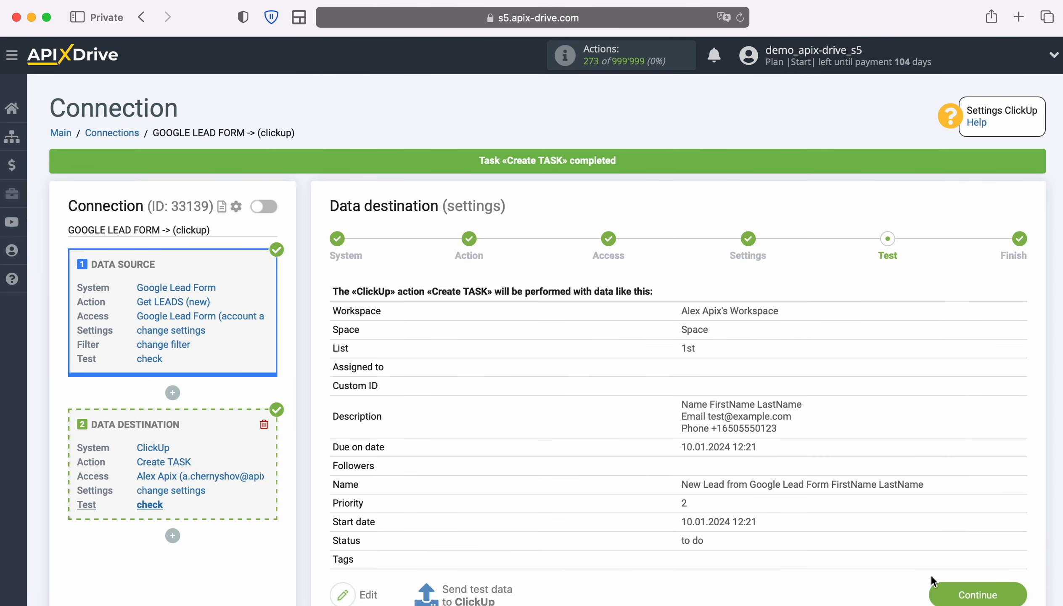
Return to ApiX-Drive, finish the data destination setup and enable auto-update for the connection
left_click(1011, 596)
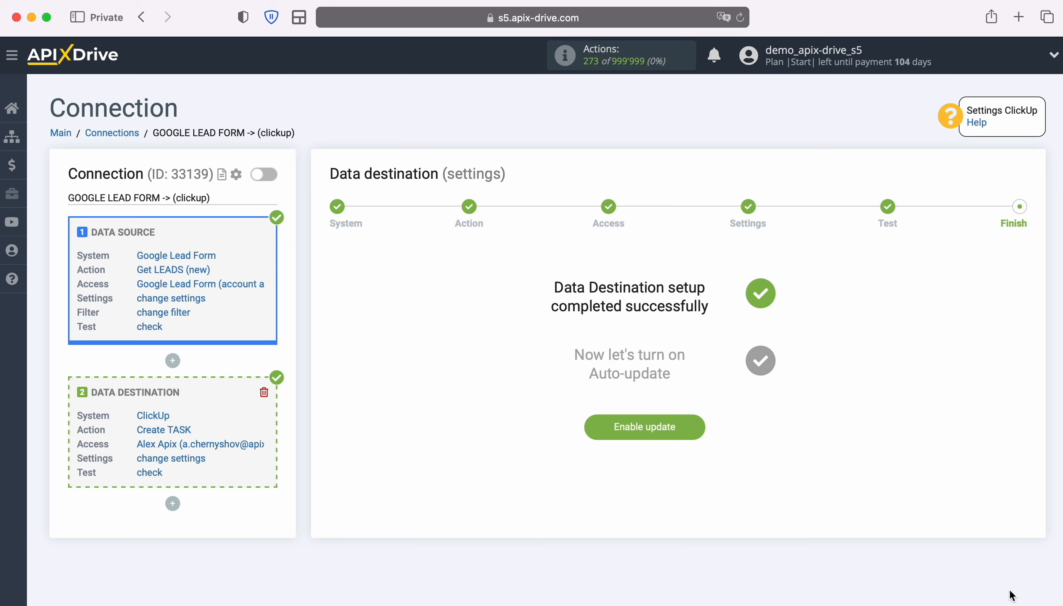
left_click(702, 425)
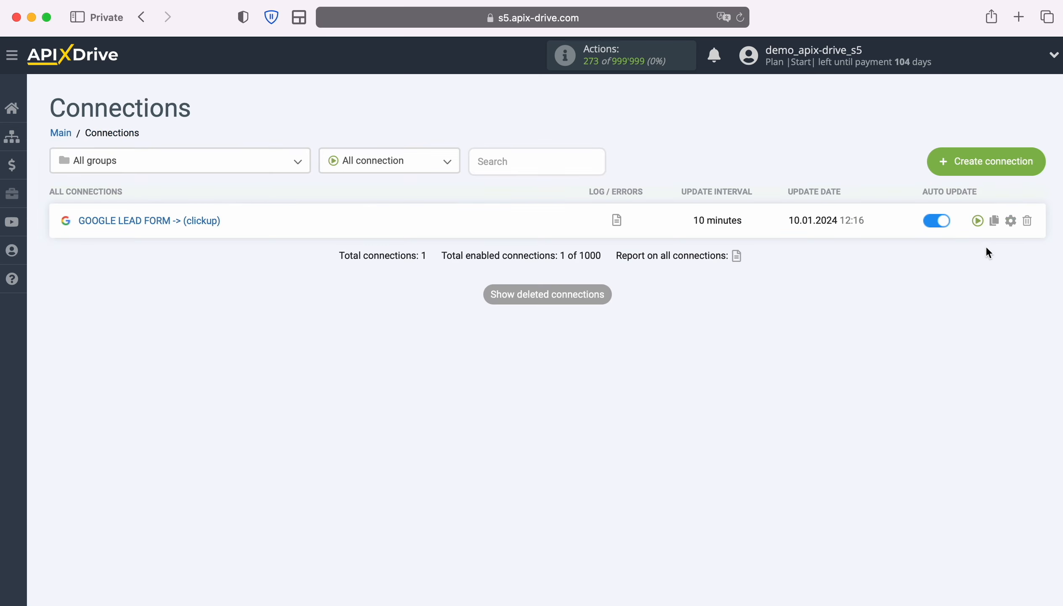
Set the update interval of the GOOGLE LEAD FORM -> (clickup) connection to 5 minutes and save its setup
left_click(1011, 220)
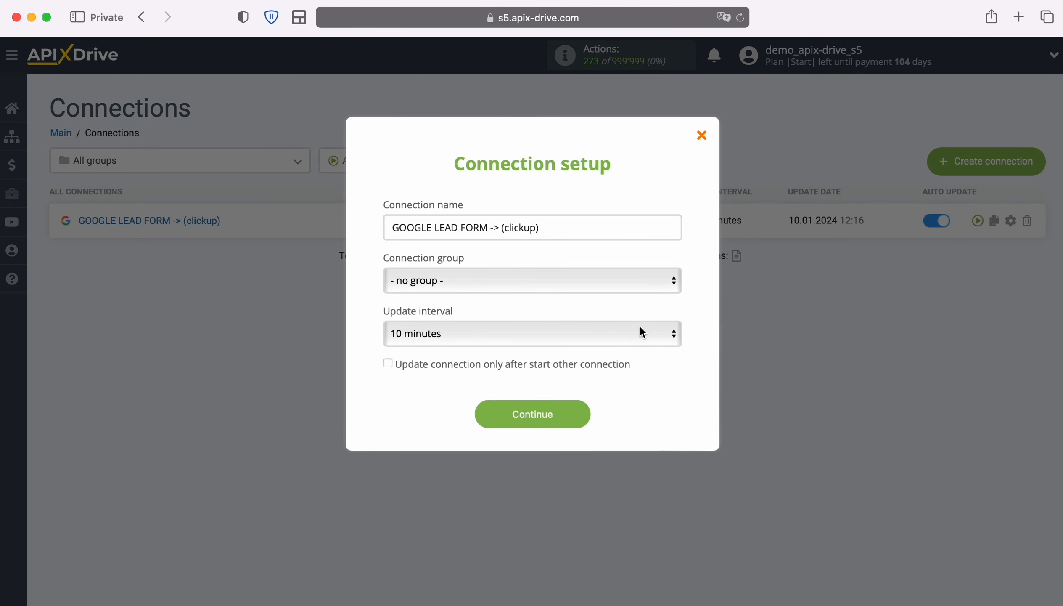
left_click(639, 331)
left_click(614, 314)
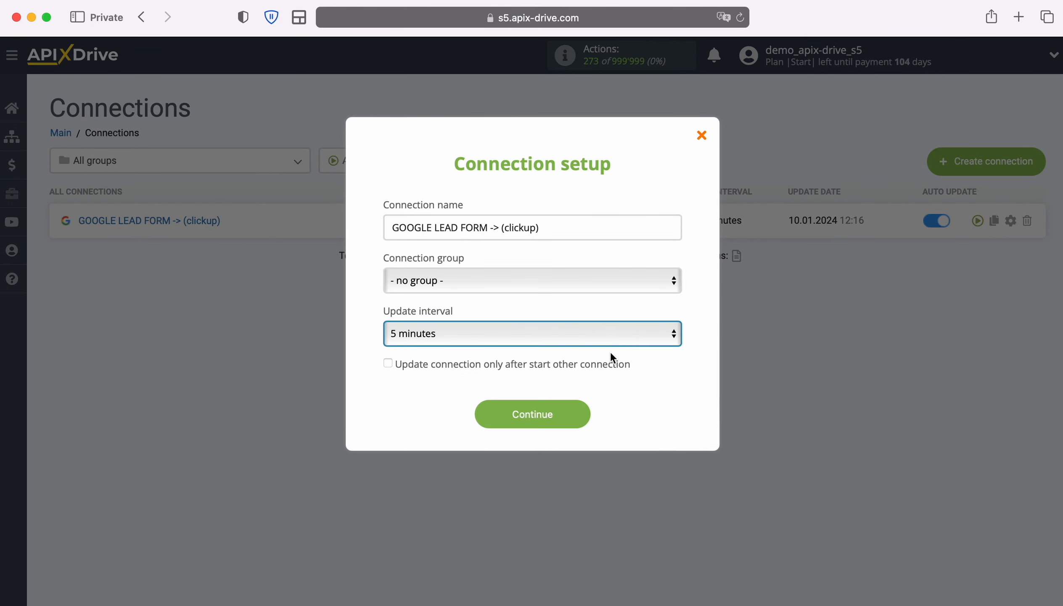
left_click(587, 415)
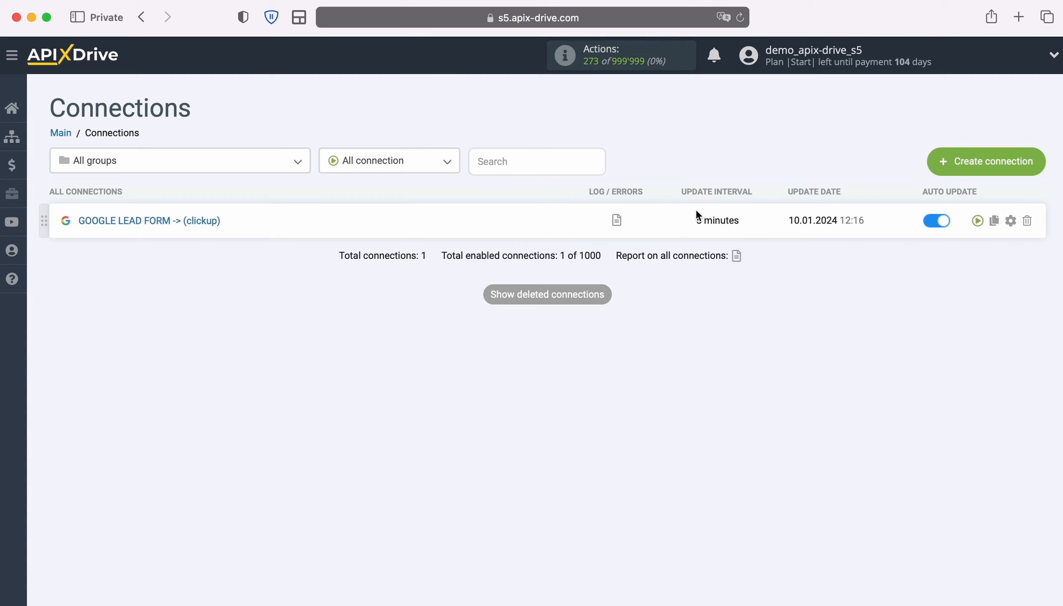